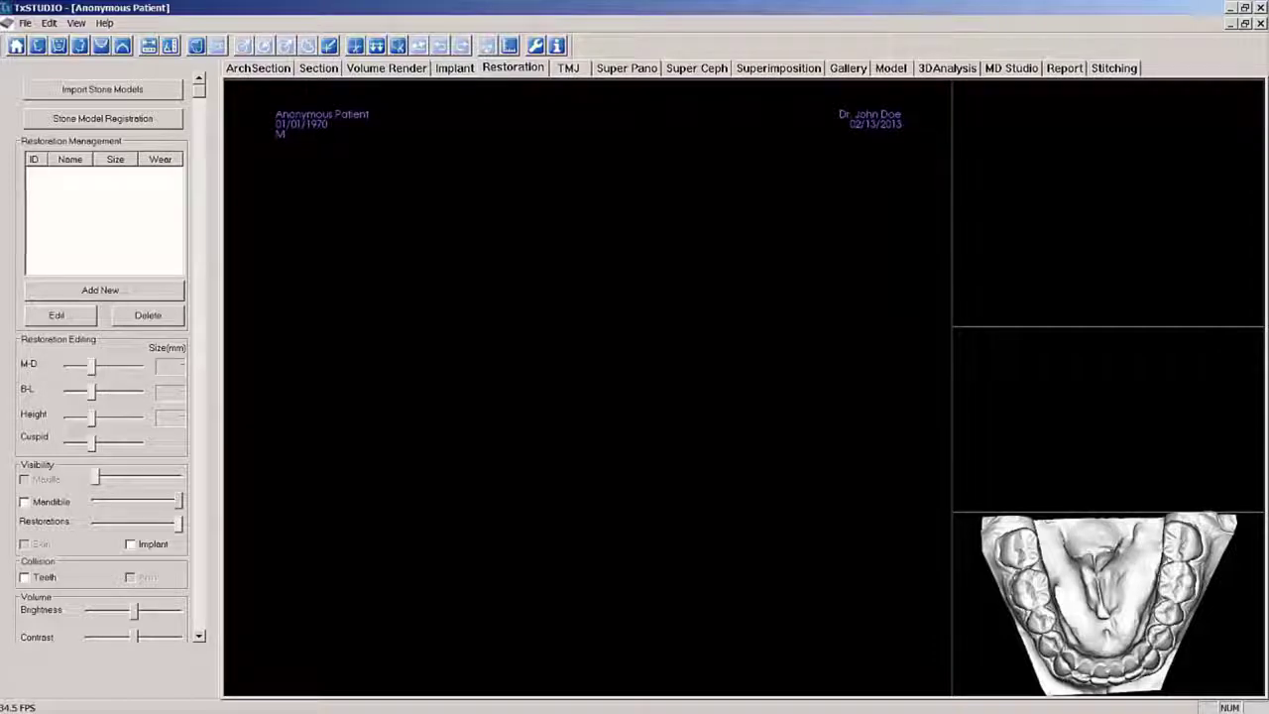
- Import Anonymous_Patient_Upper_jaw.stl from the Missing Number 4 with stls folder as the Upper (Maxilla) stone model
click(156, 97)
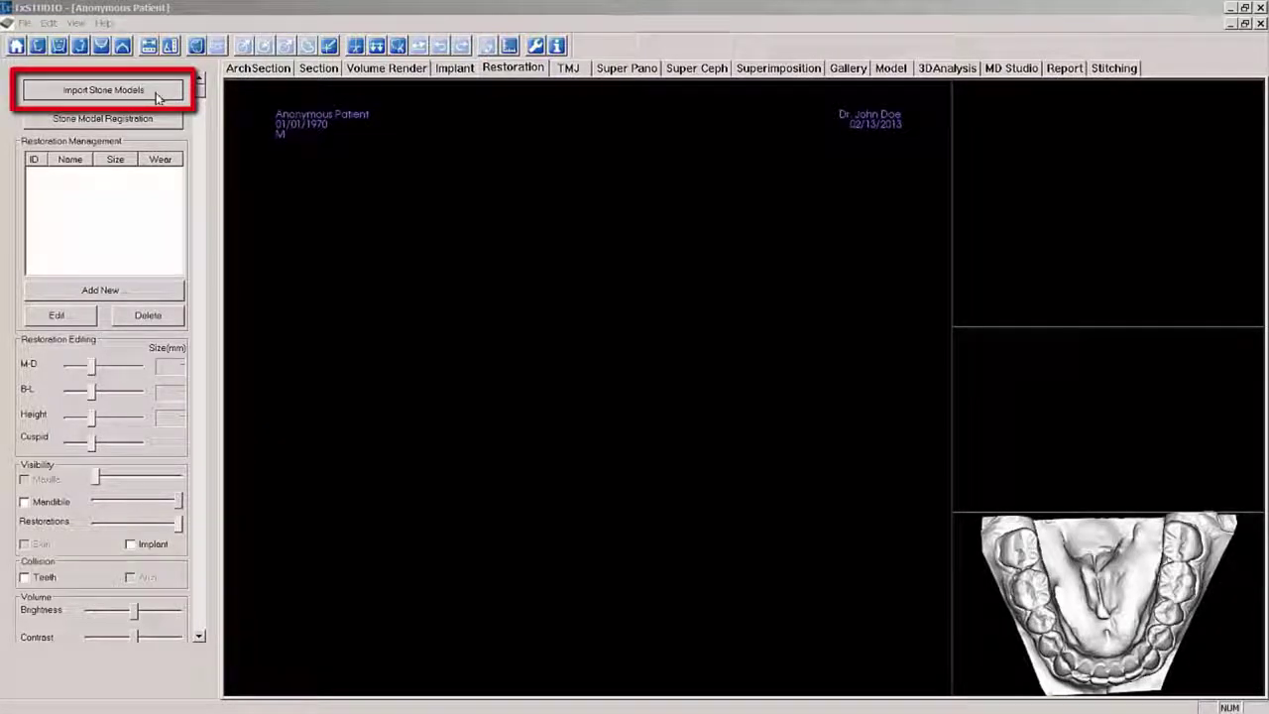
click(155, 97)
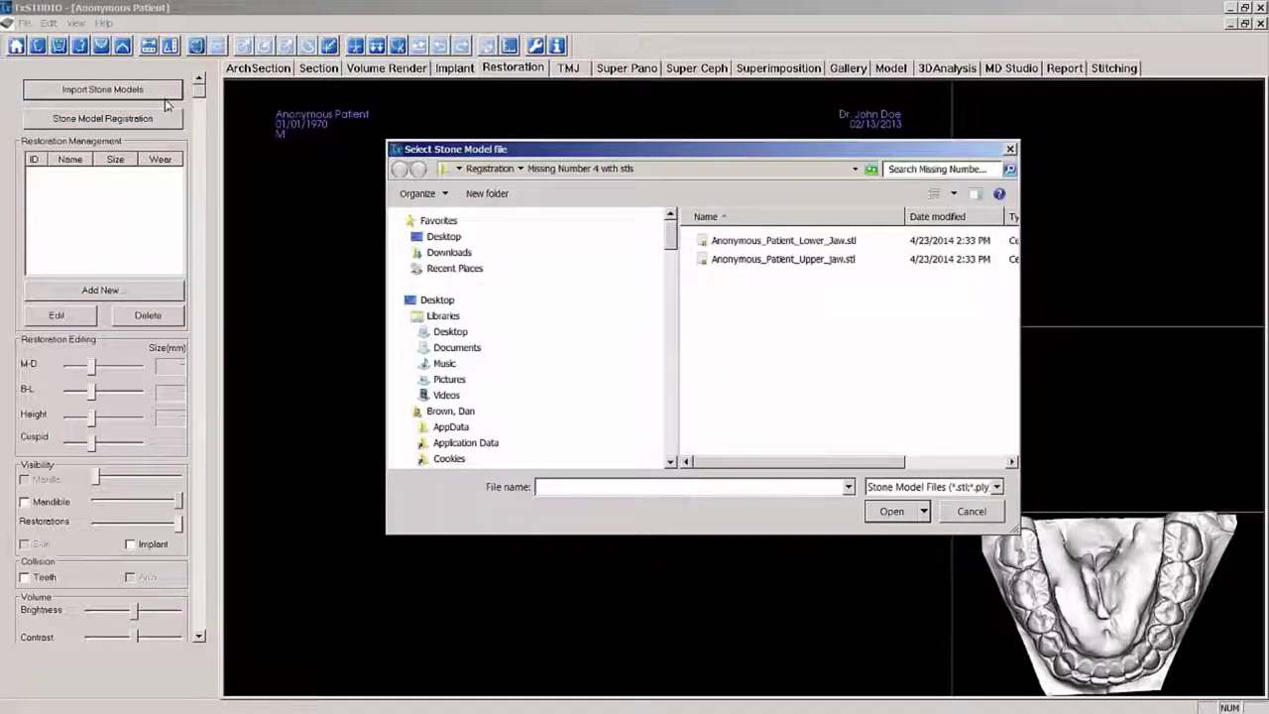
click(436, 241)
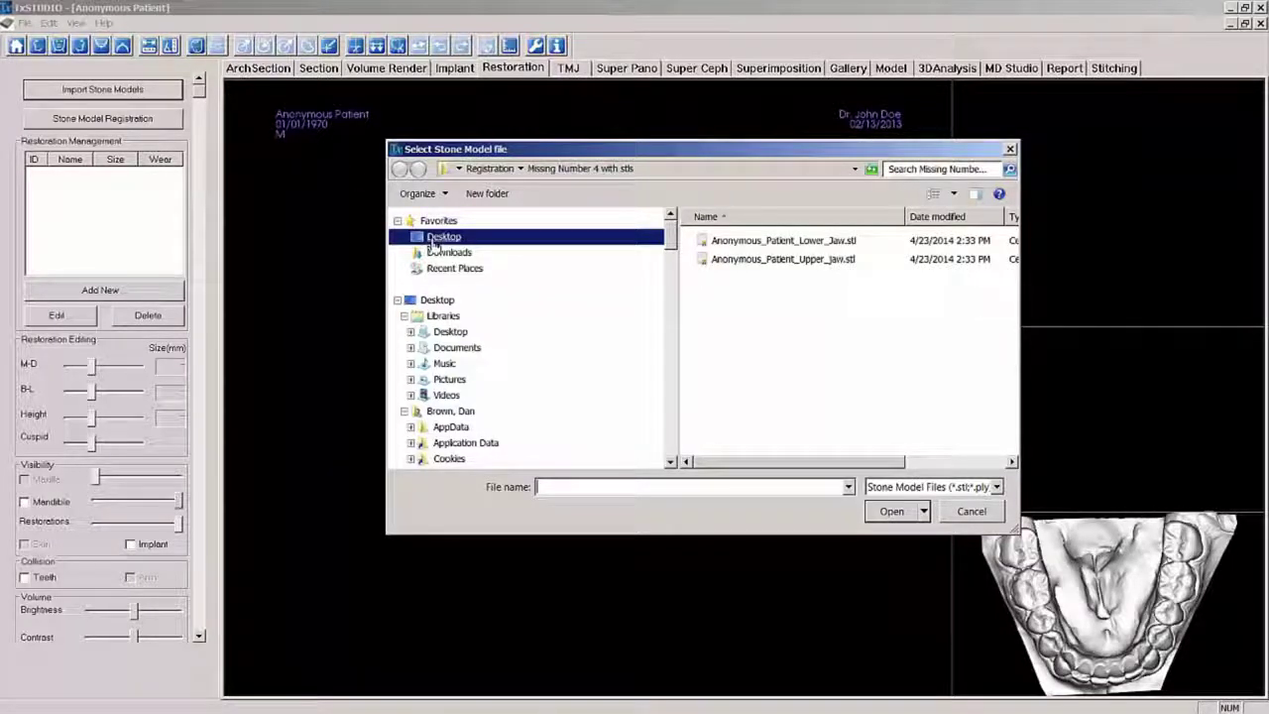
click(436, 240)
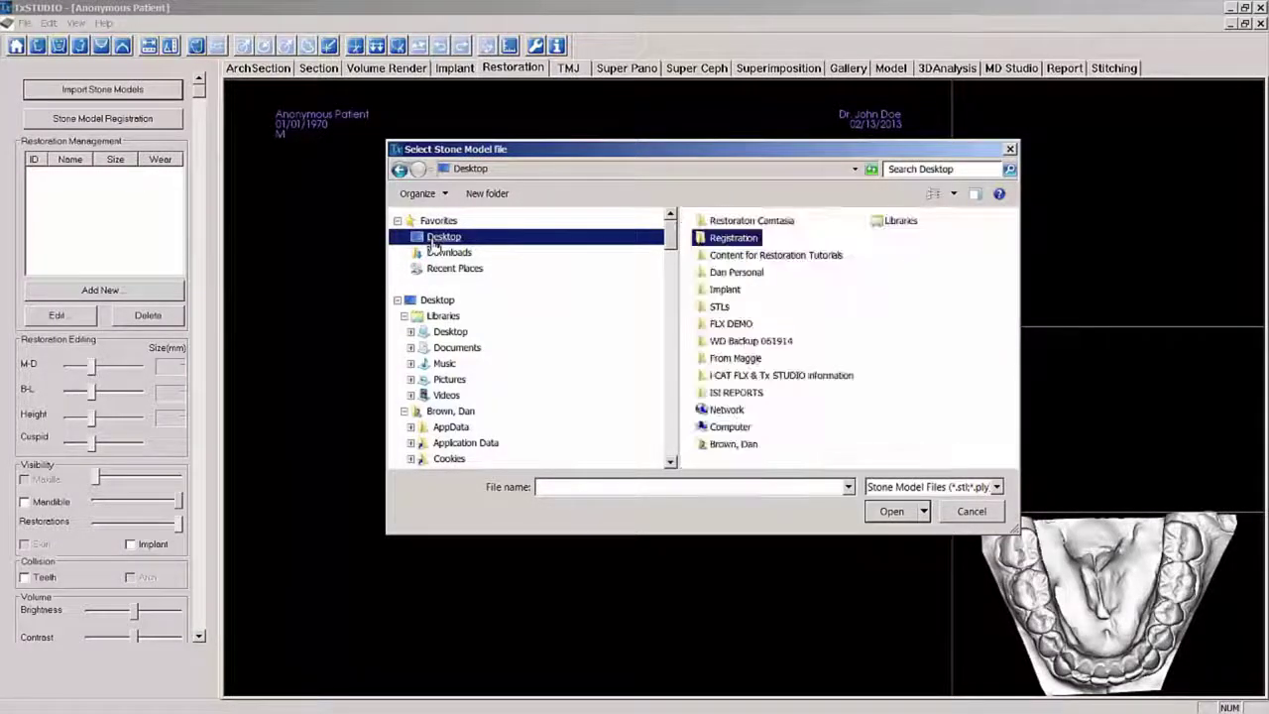
click(730, 242)
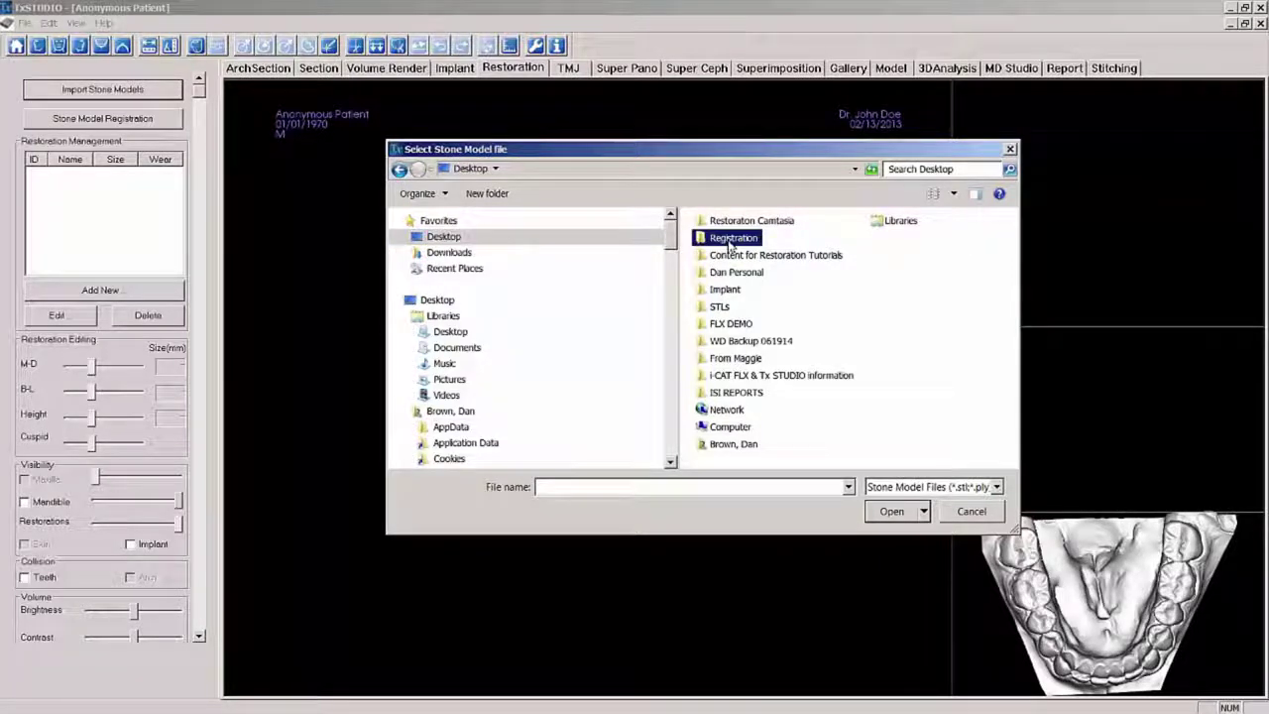
double_click(731, 243)
click(728, 245)
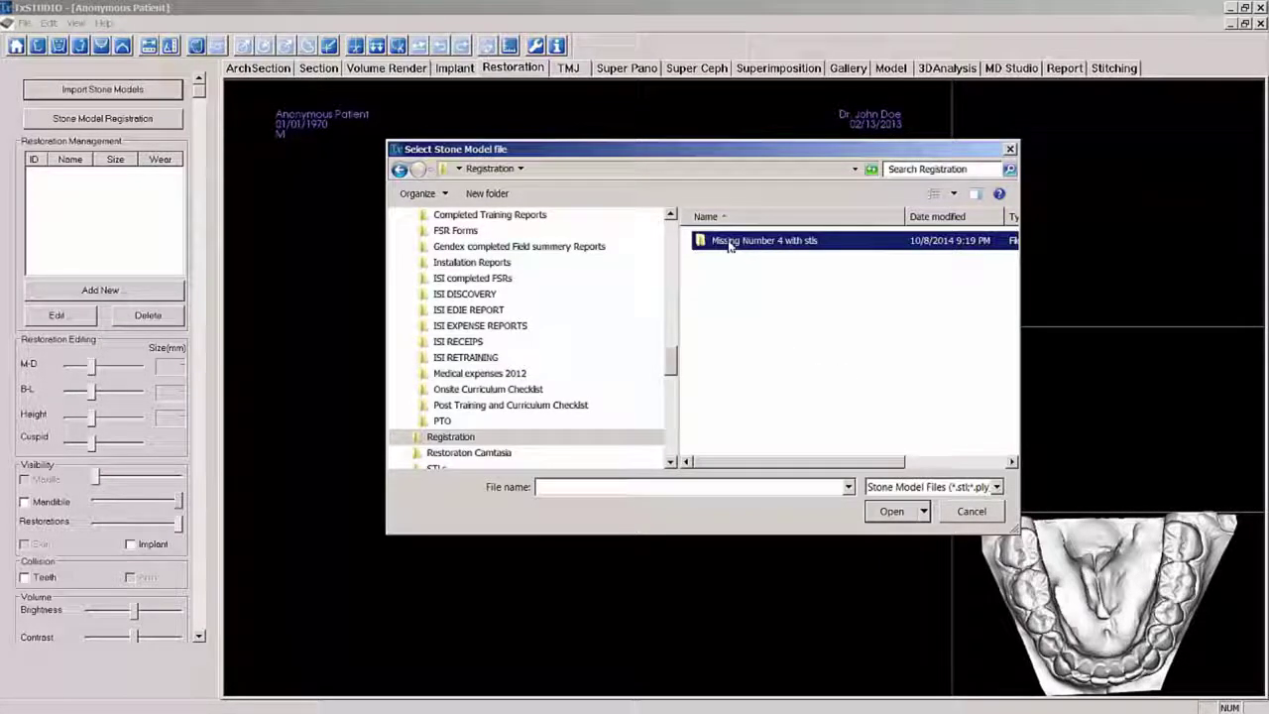
double_click(729, 244)
click(754, 261)
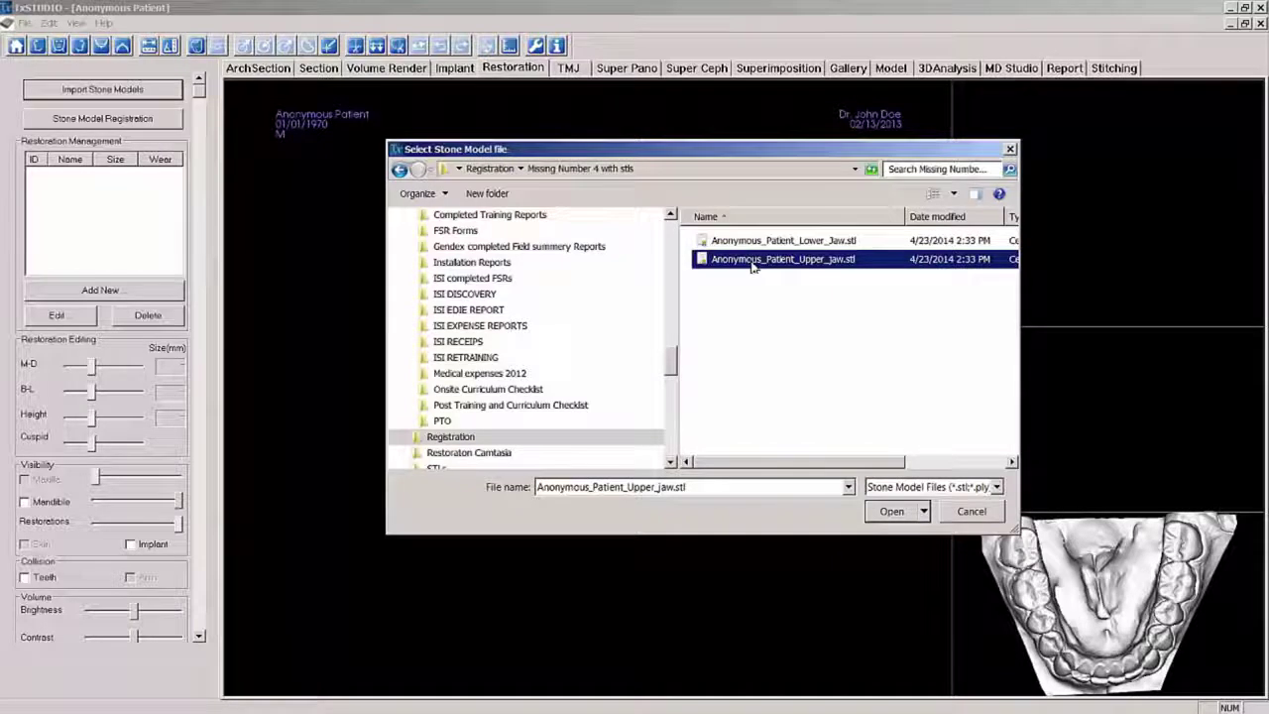
double_click(753, 261)
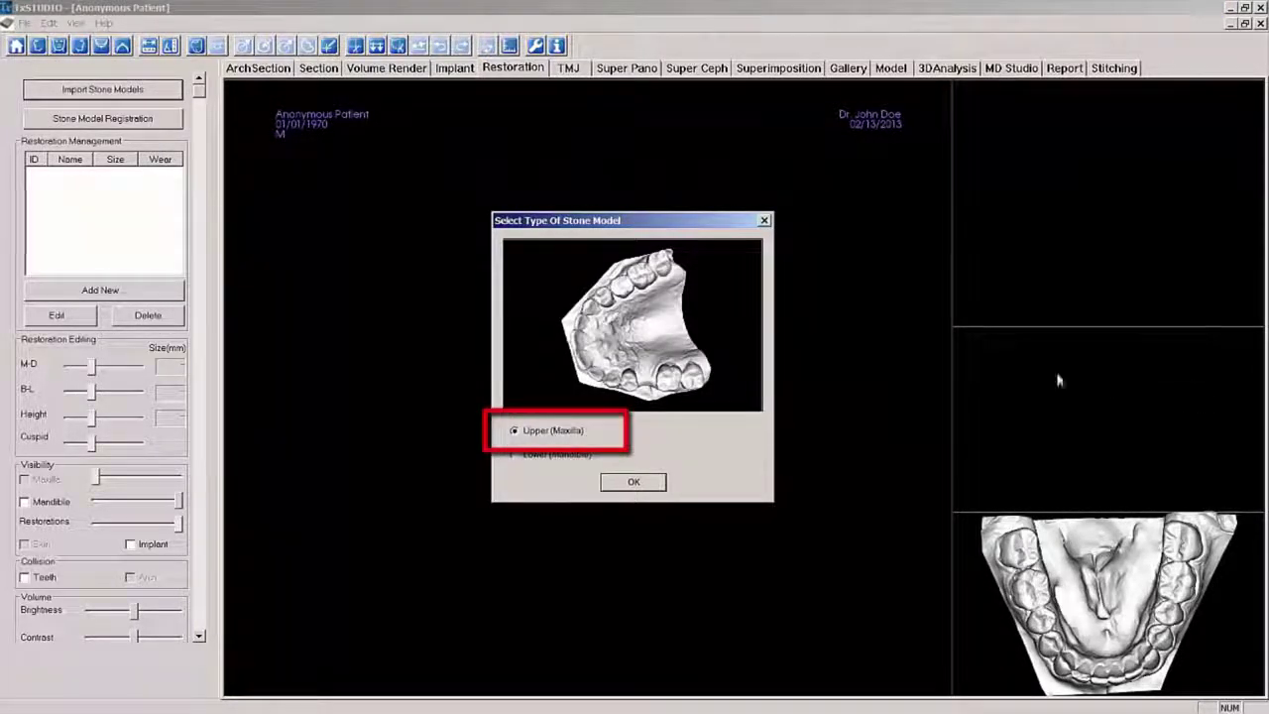
click(644, 483)
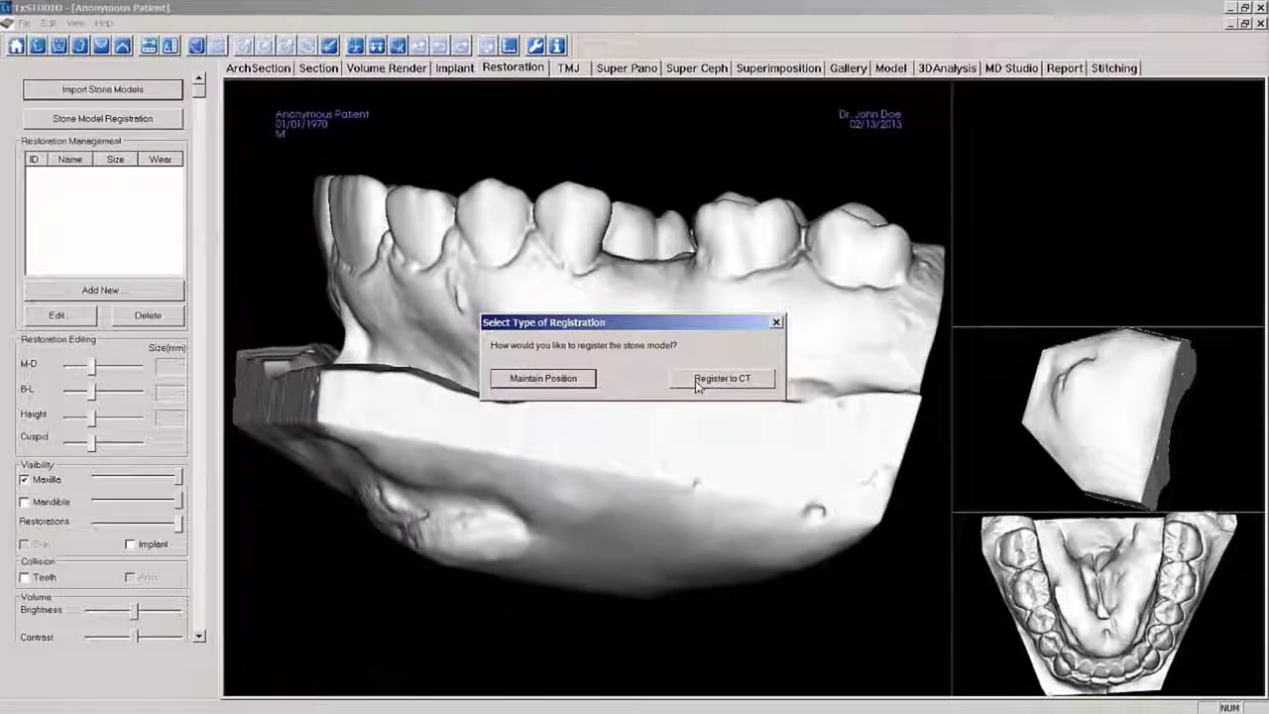
- Choose to register the stone model to the CT and move the registration dialog clear of the model view
click(729, 402)
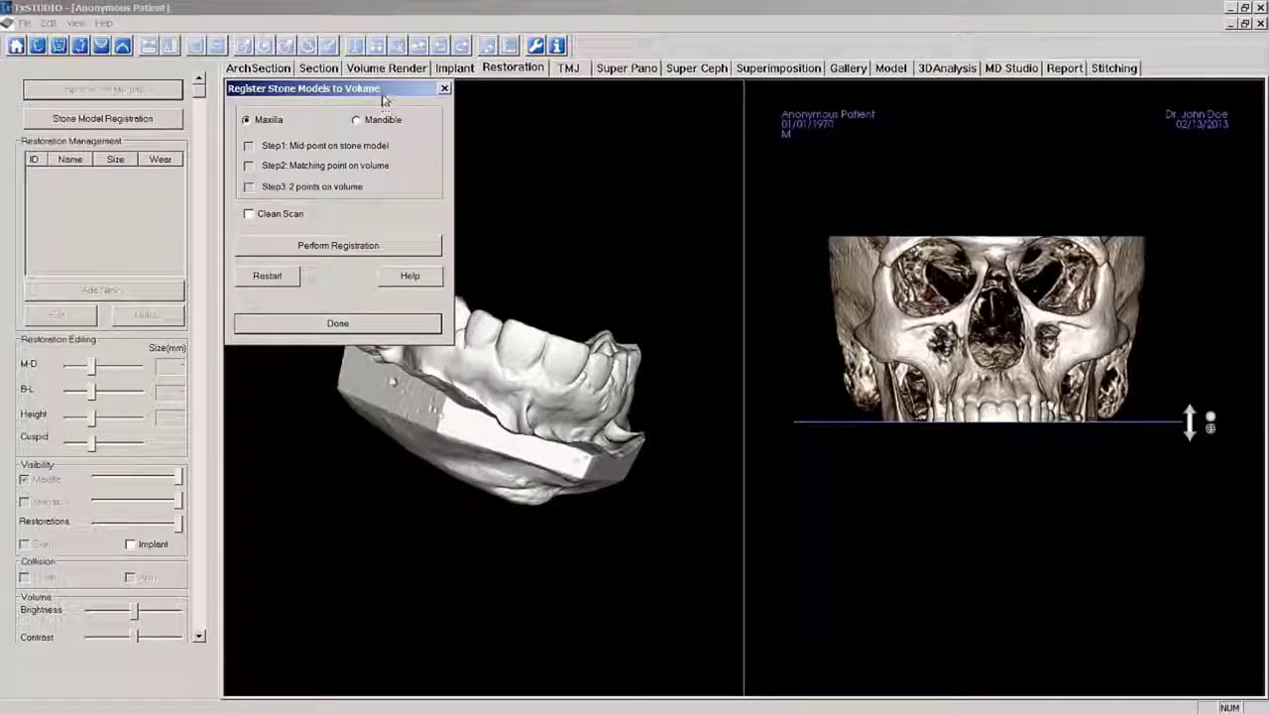
drag(374, 91, 163, 239)
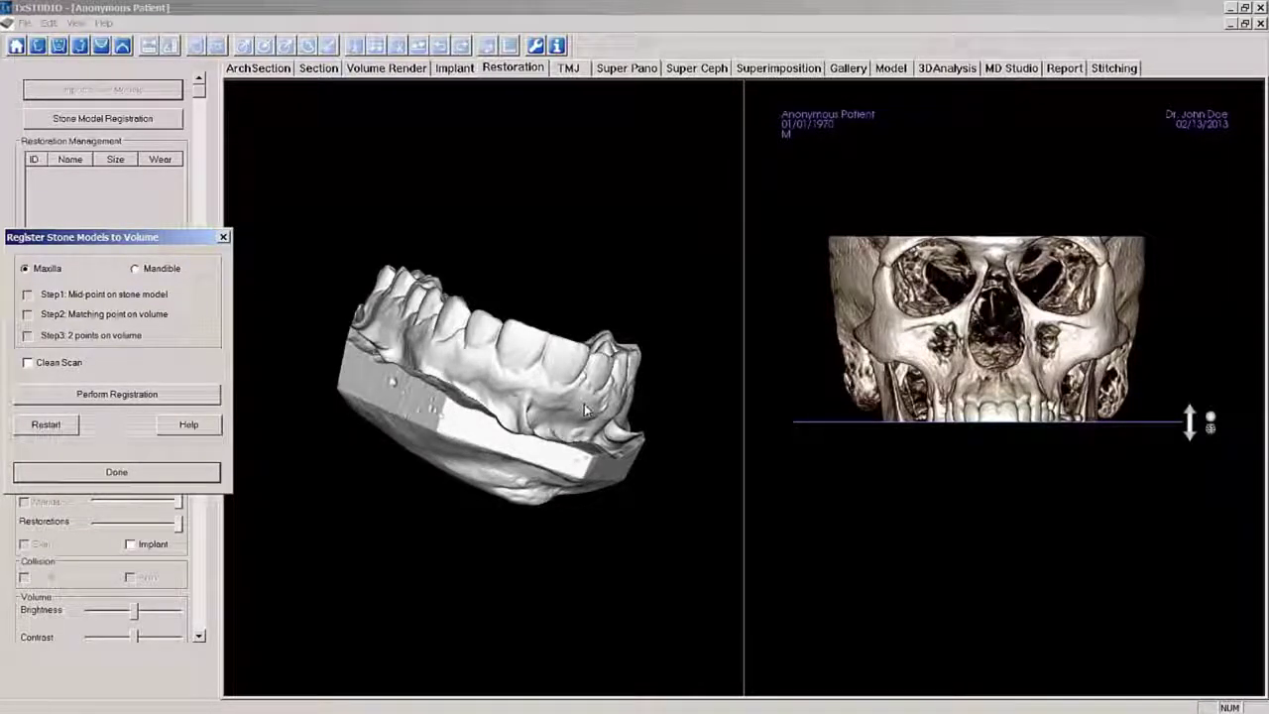
- Turn the stone model upright to face front, lower the volume's clipping plane past the lower teeth and enlarge the skull
drag(583, 404, 439, 558)
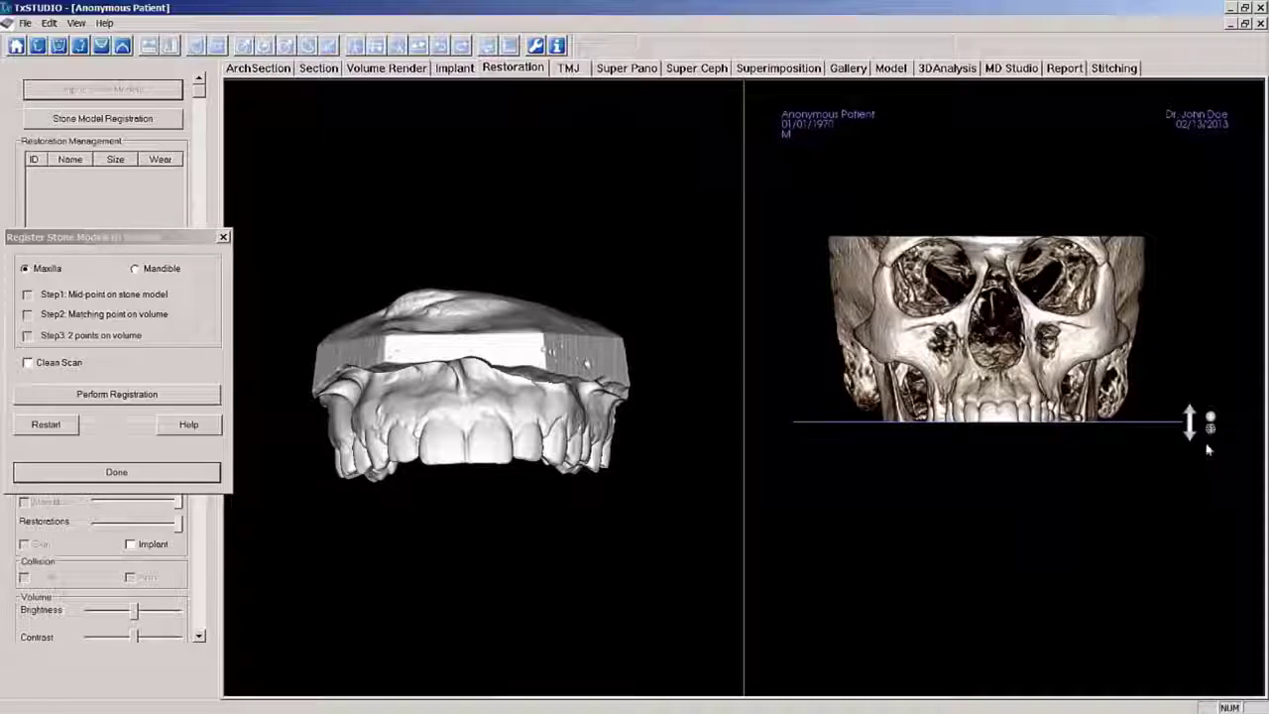
drag(1194, 442, 1198, 481)
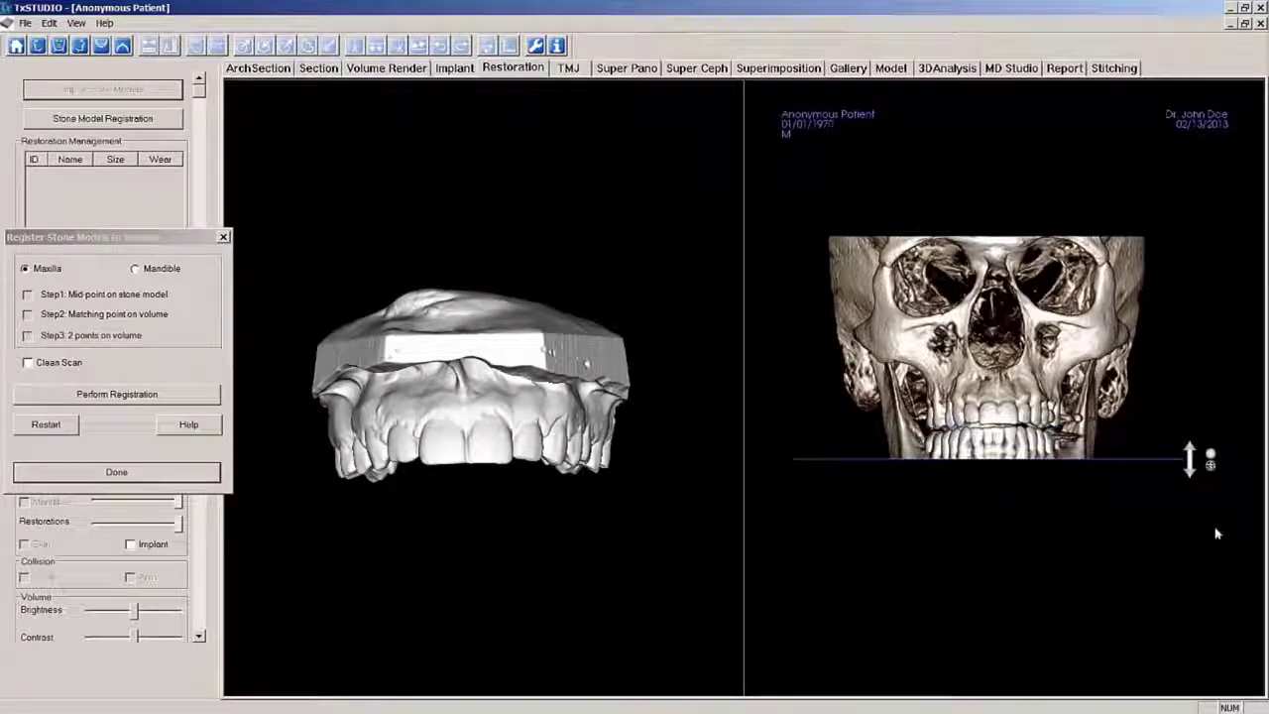
right_drag(1222, 574, 1135, 448)
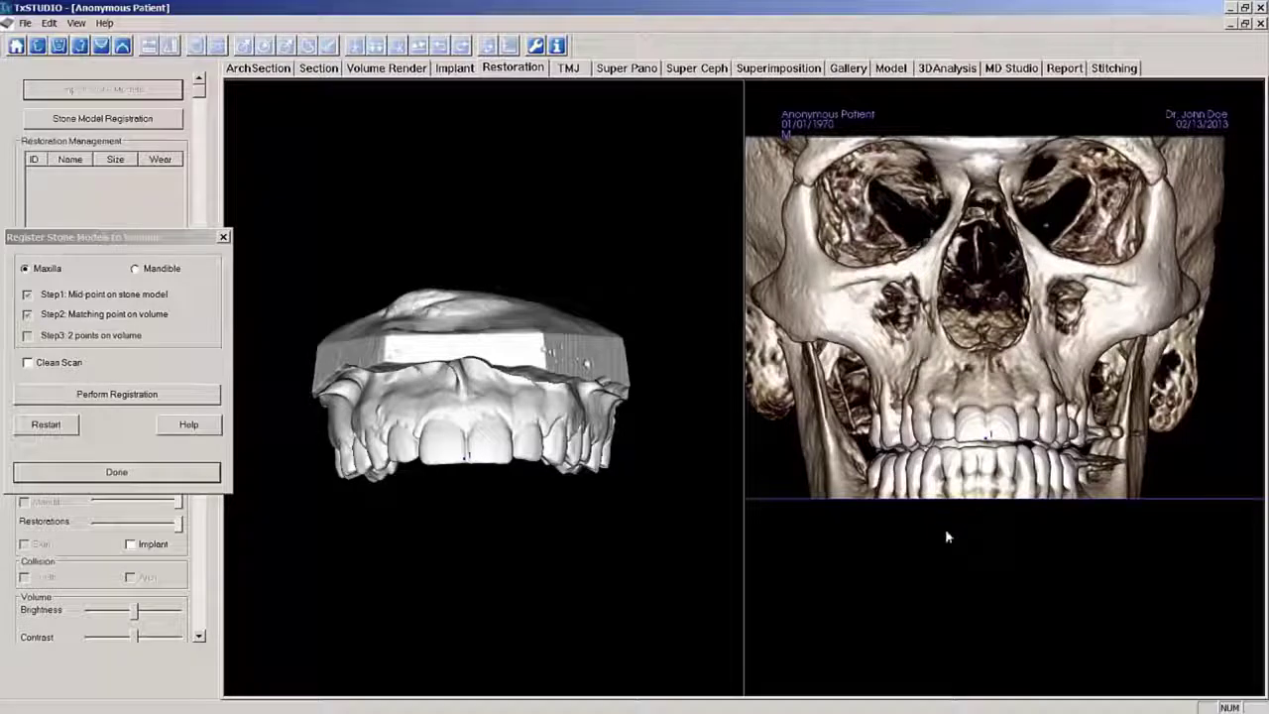
- Consult the help document on how to place points for stone model registration, and close it
click(210, 424)
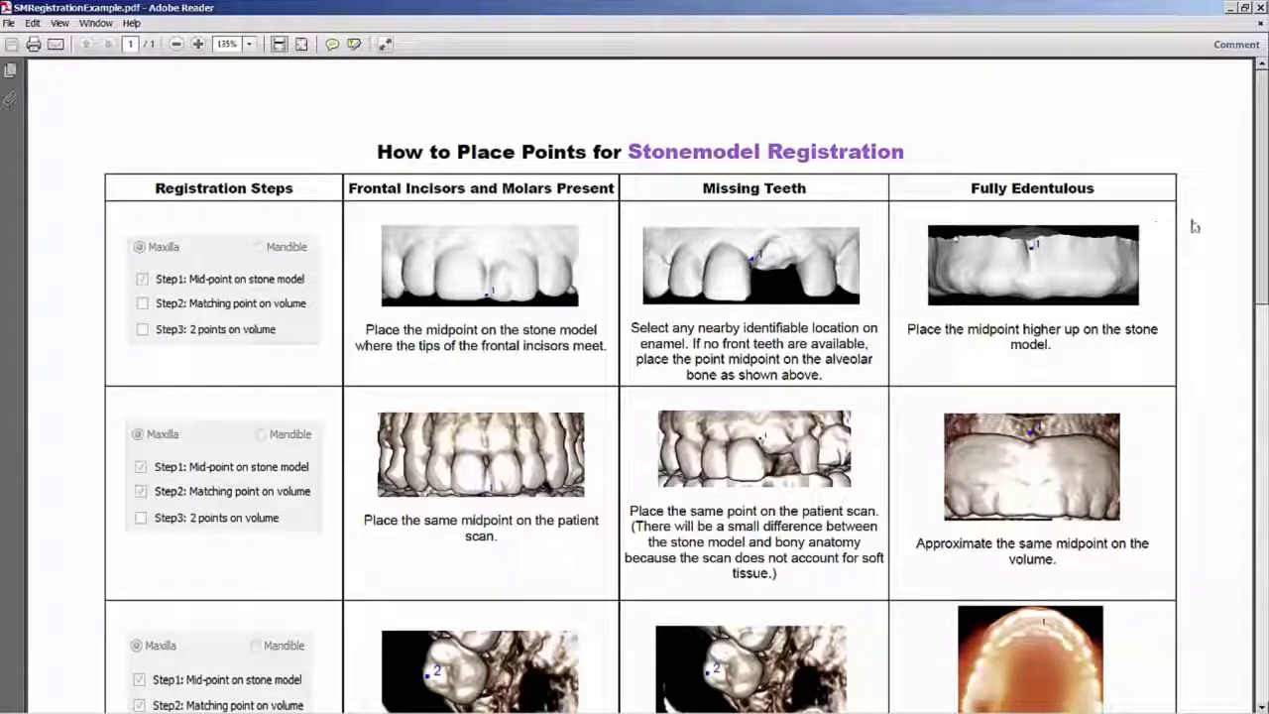
mouse_move(1263, 245)
mouse_down()
mouse_move(1259, 493)
mouse_move(1257, 247)
mouse_up()
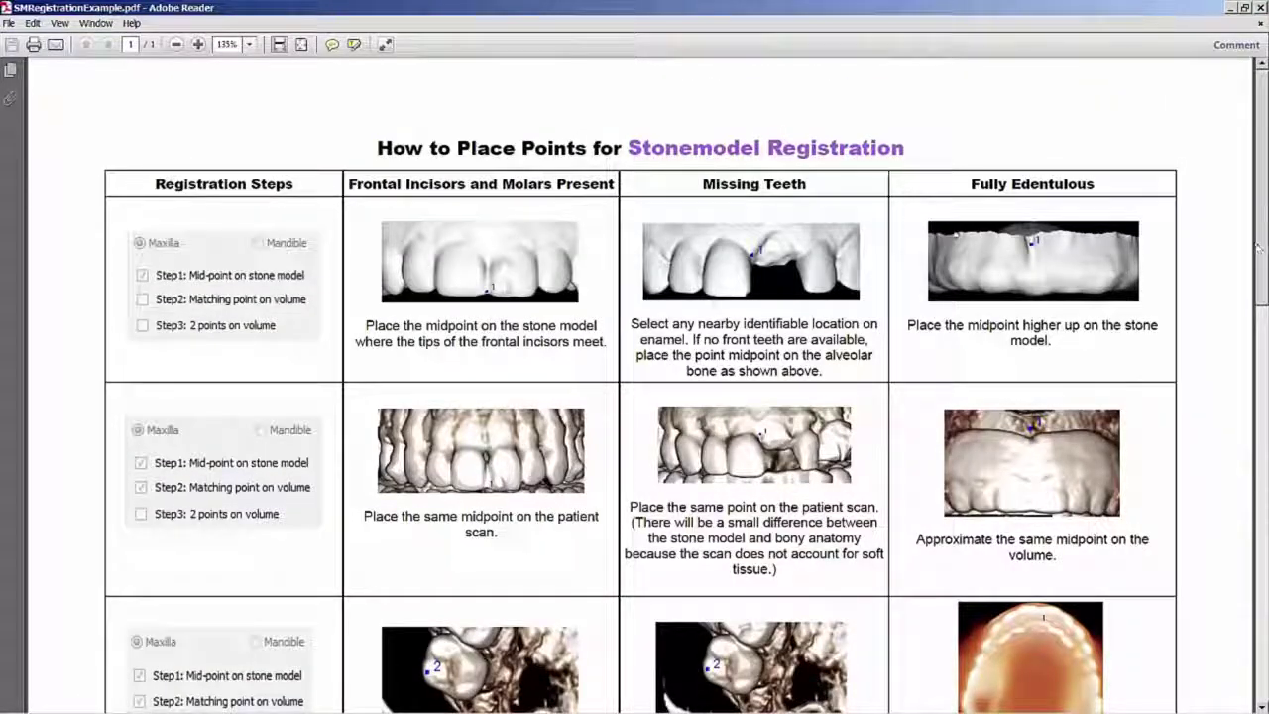
click(1261, 8)
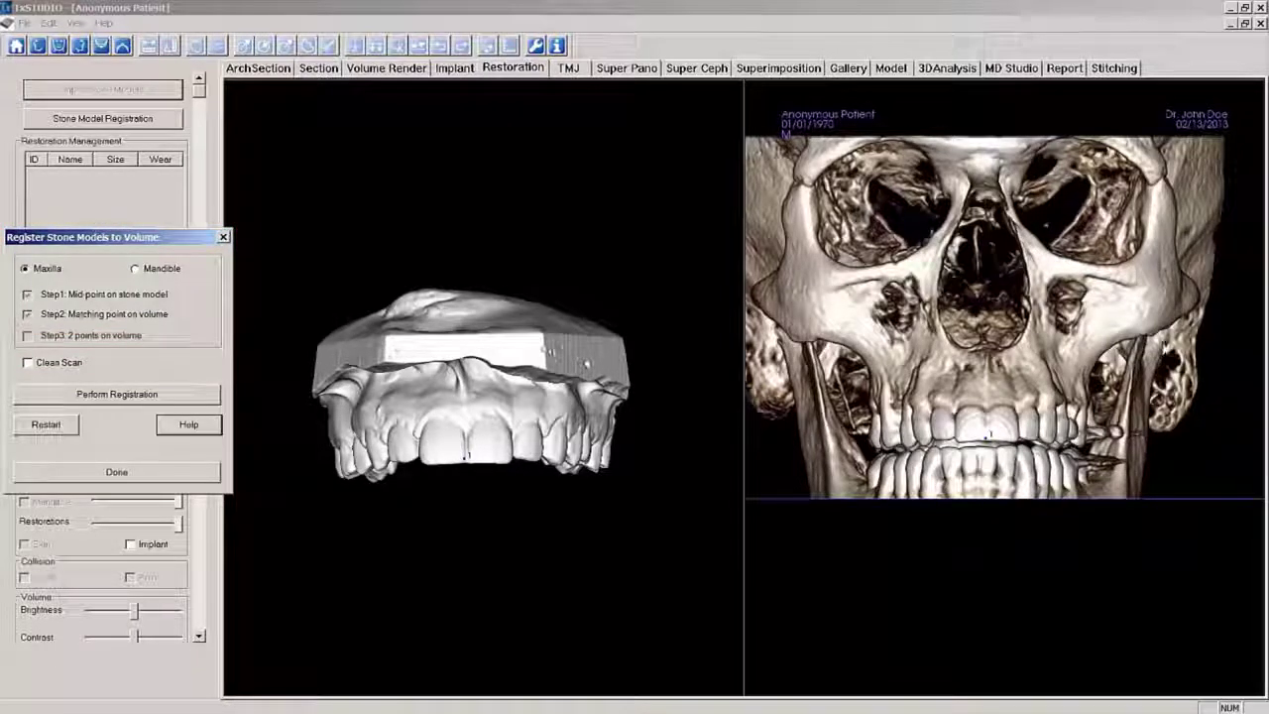
- Mark the rear molar point on the patient's left side of the volume and turn the skull to its right side
drag(1034, 532, 840, 533)
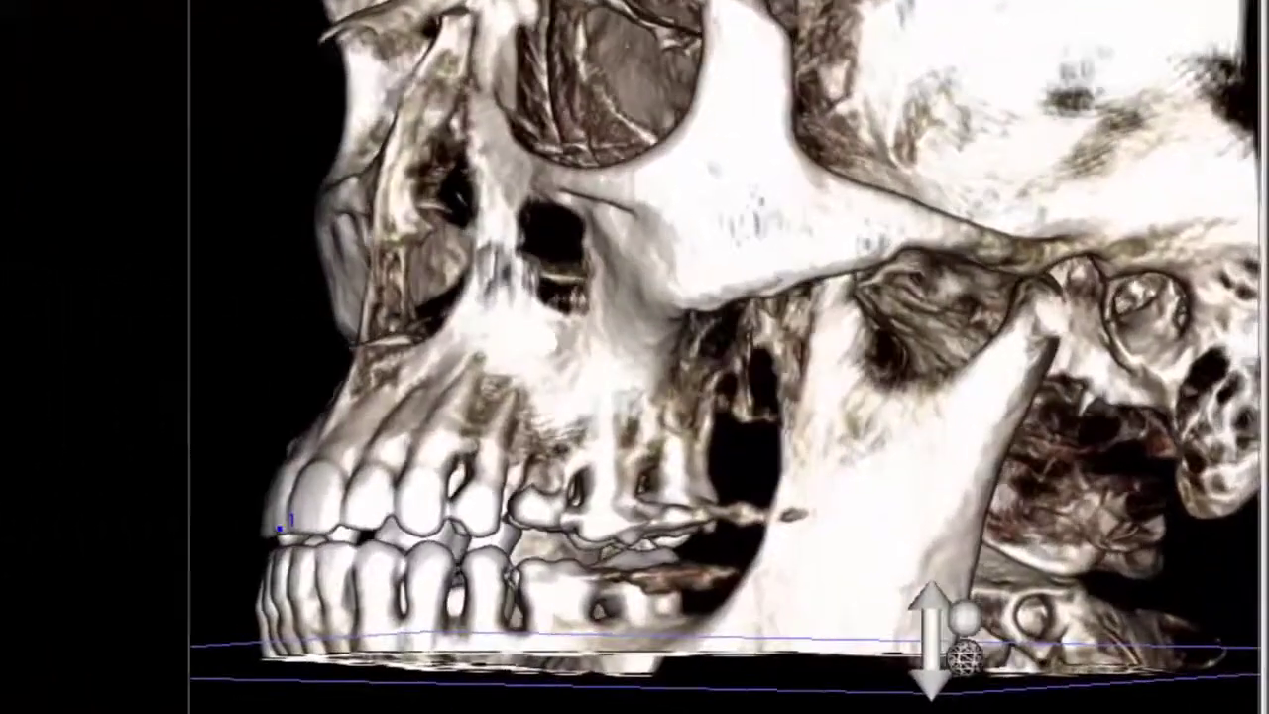
drag(932, 635, 871, 662)
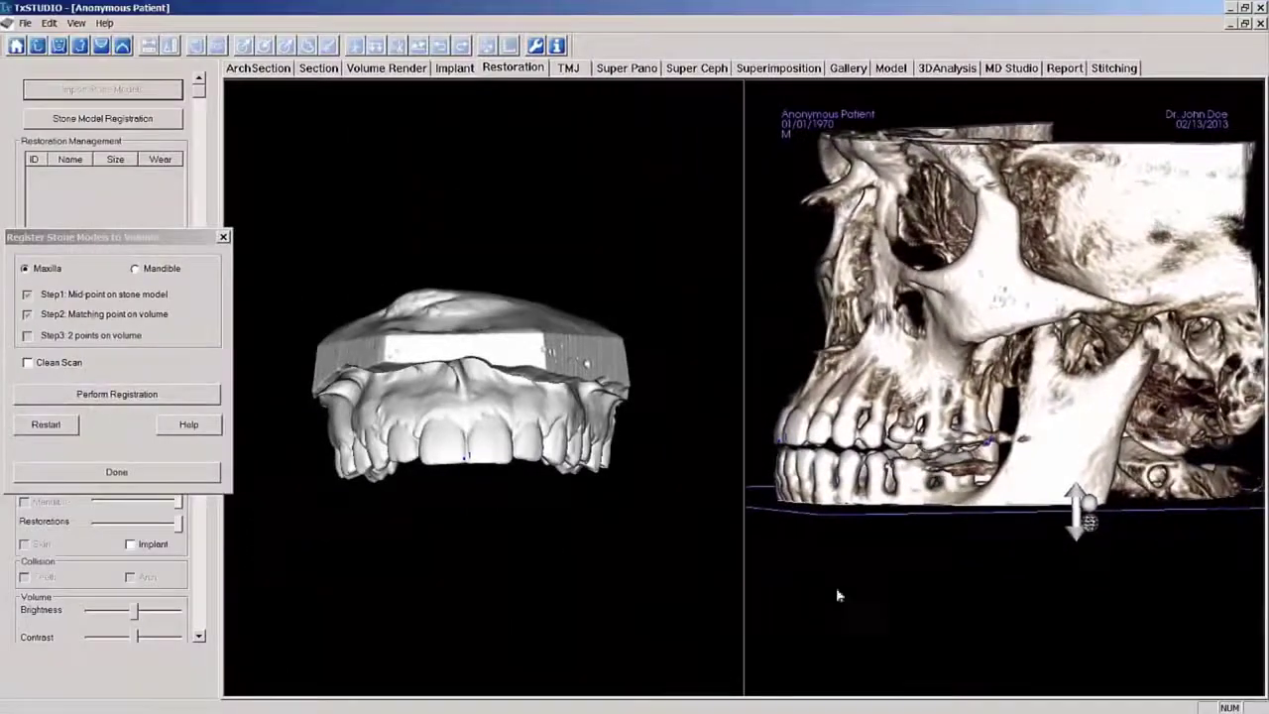
drag(765, 595, 929, 612)
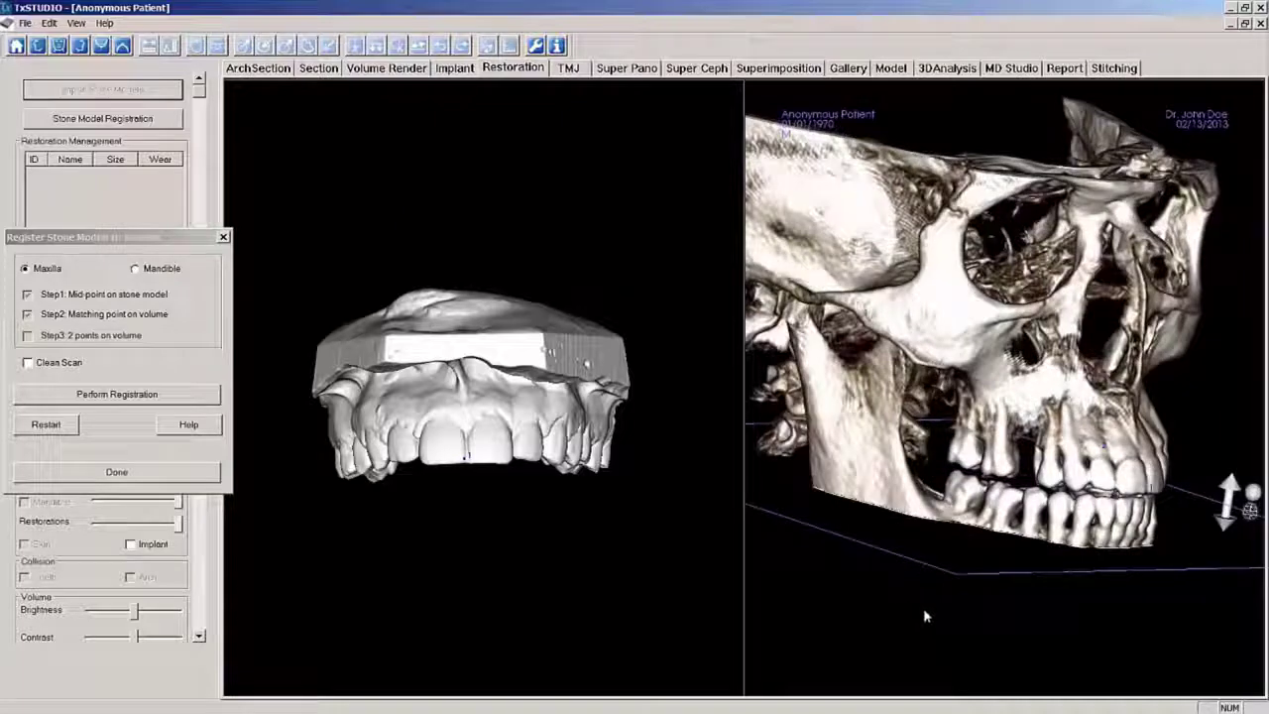
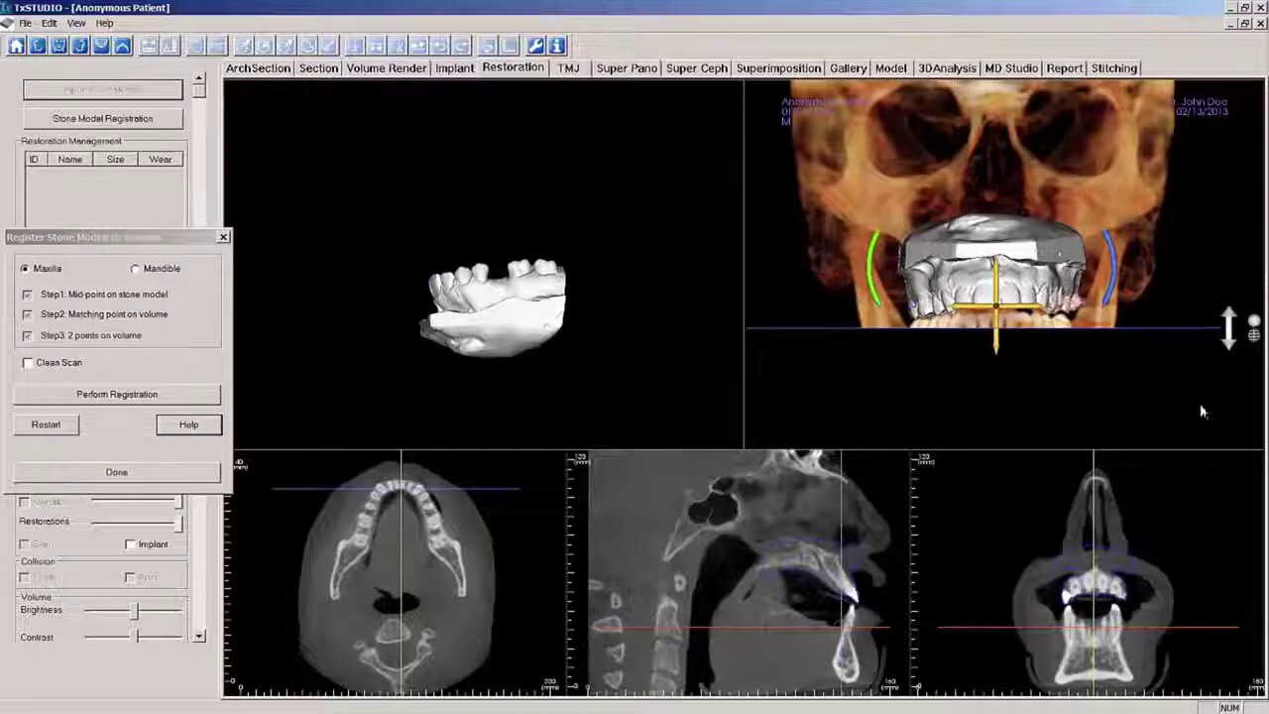
- Nudge the registered stone model against the upper teeth with the alignment widget's translation arrows and blue rotation arc
scroll(1112, 298, up, 2)
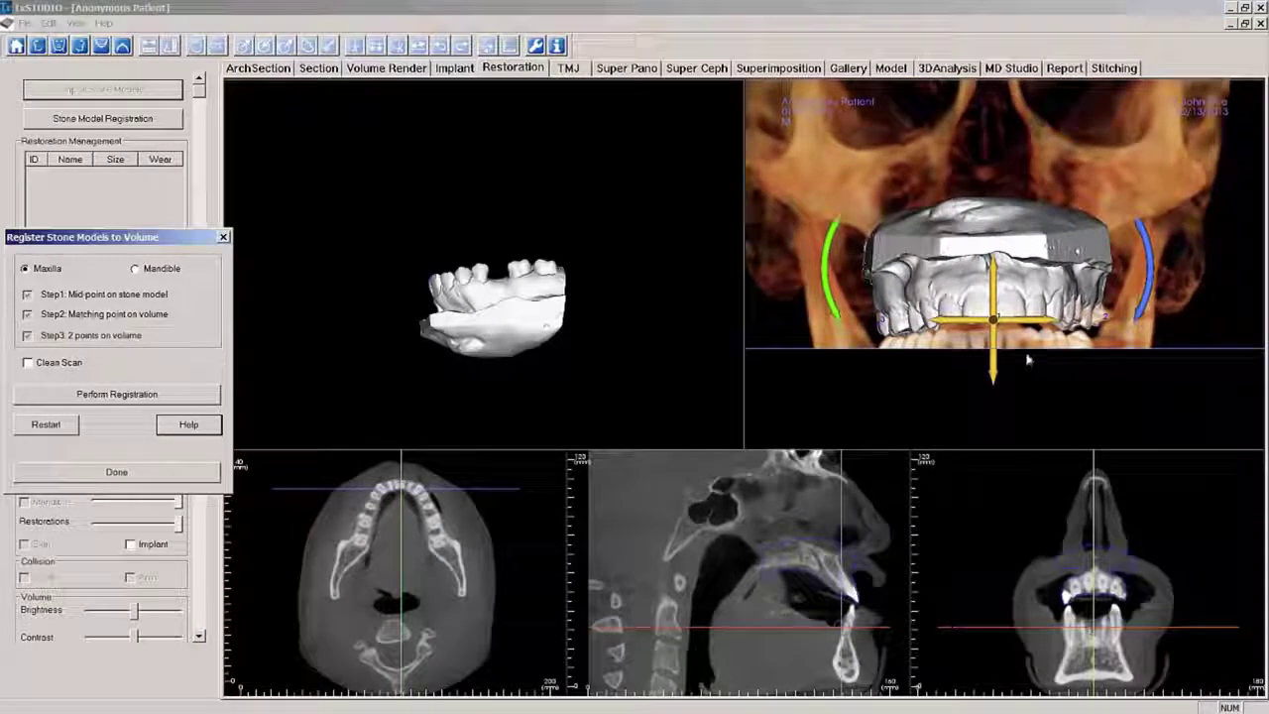
drag(999, 372, 999, 375)
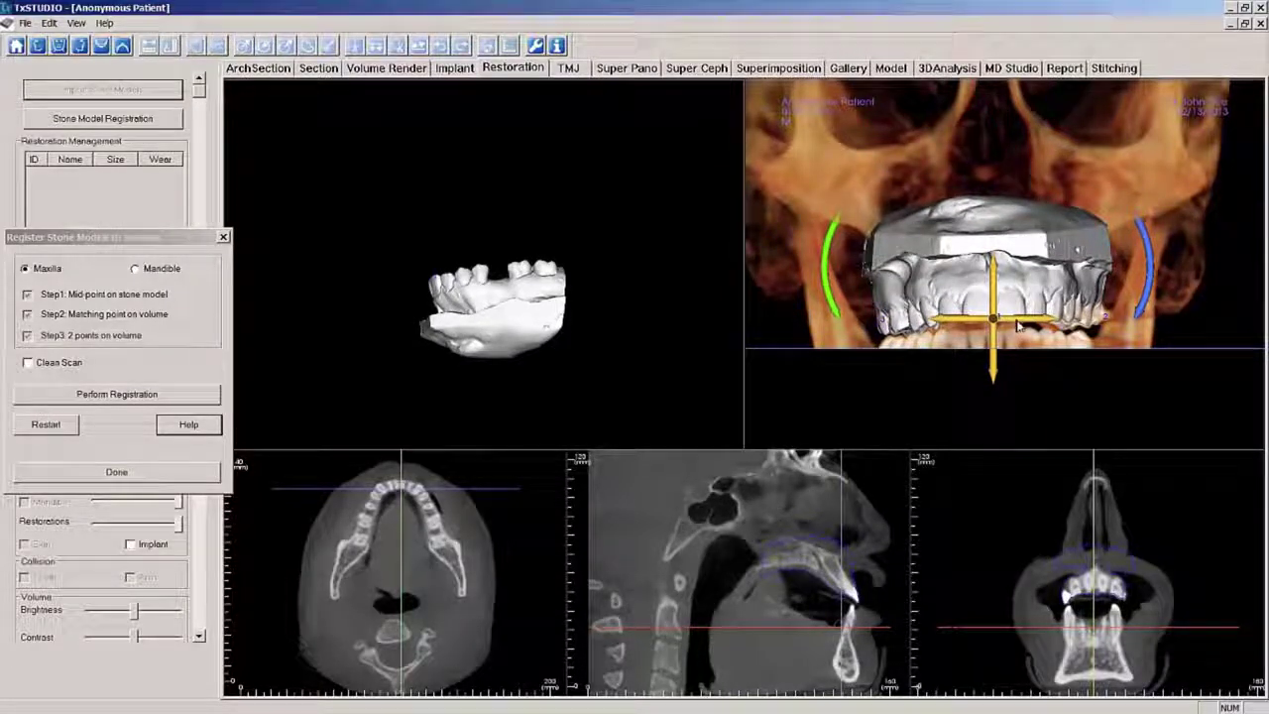
drag(1018, 323, 1019, 324)
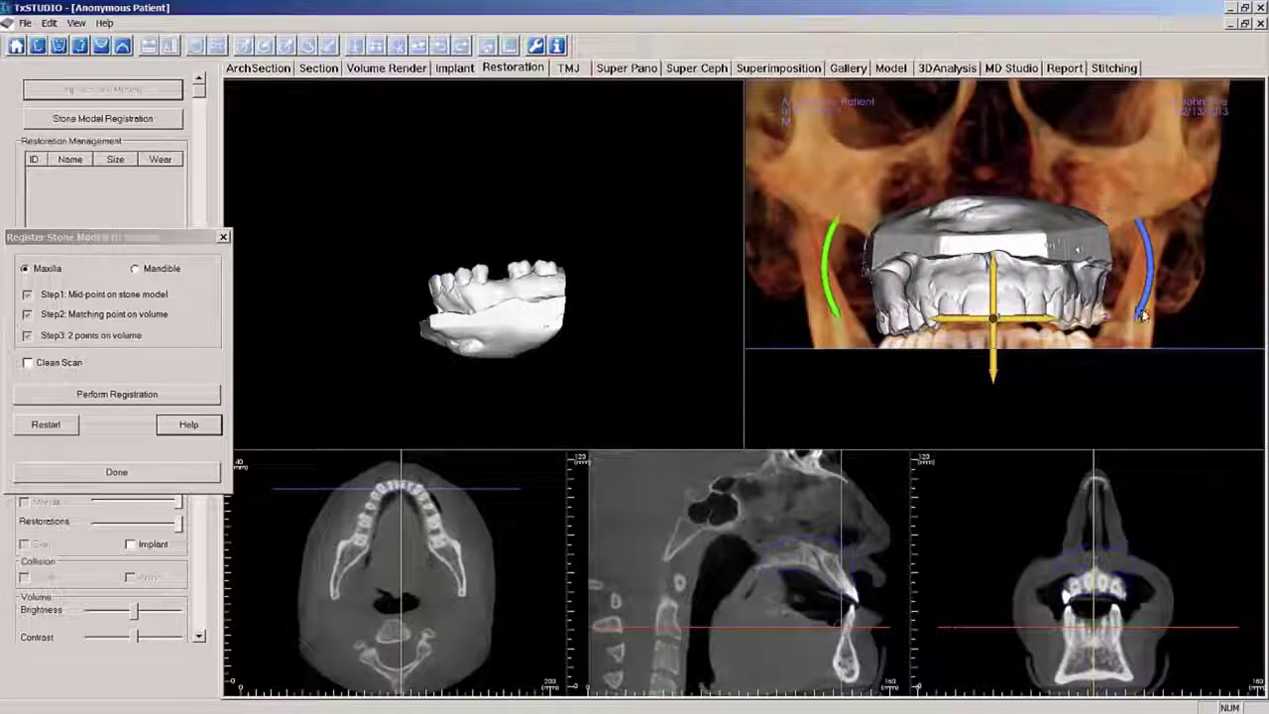
drag(1143, 316, 1145, 314)
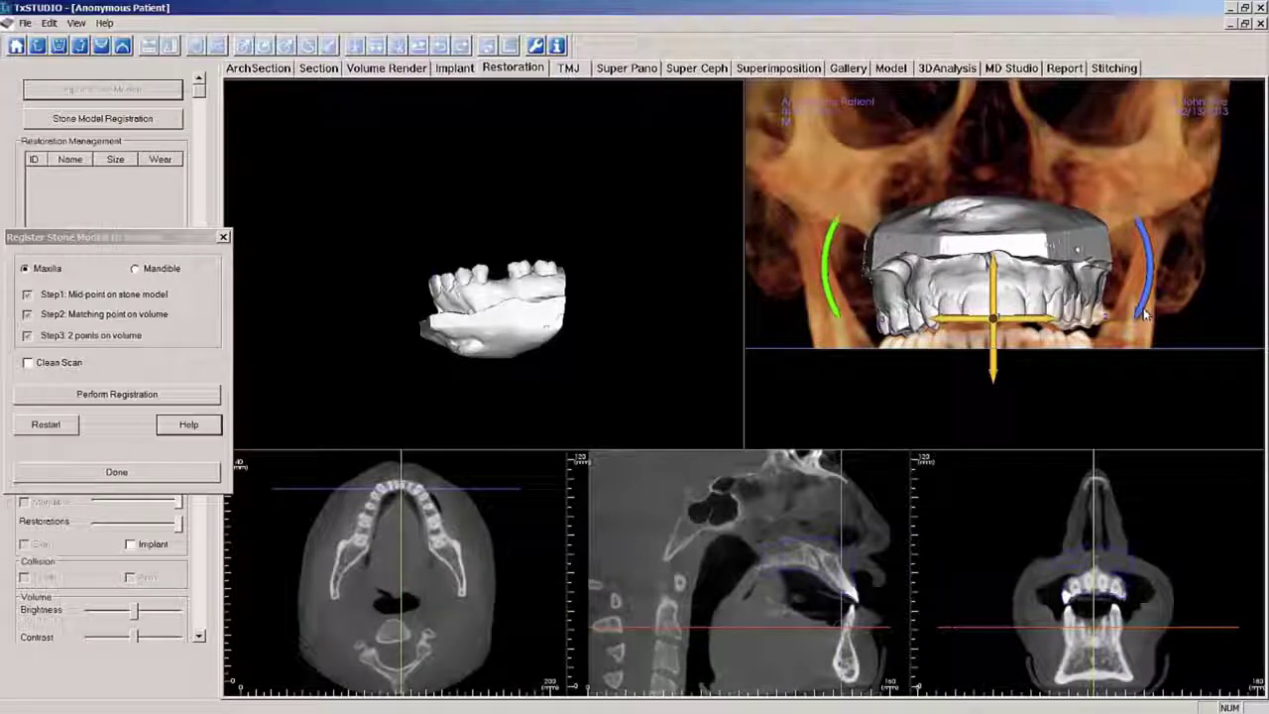
- Set the Stone Model Color to yellow in the preferences
click(536, 47)
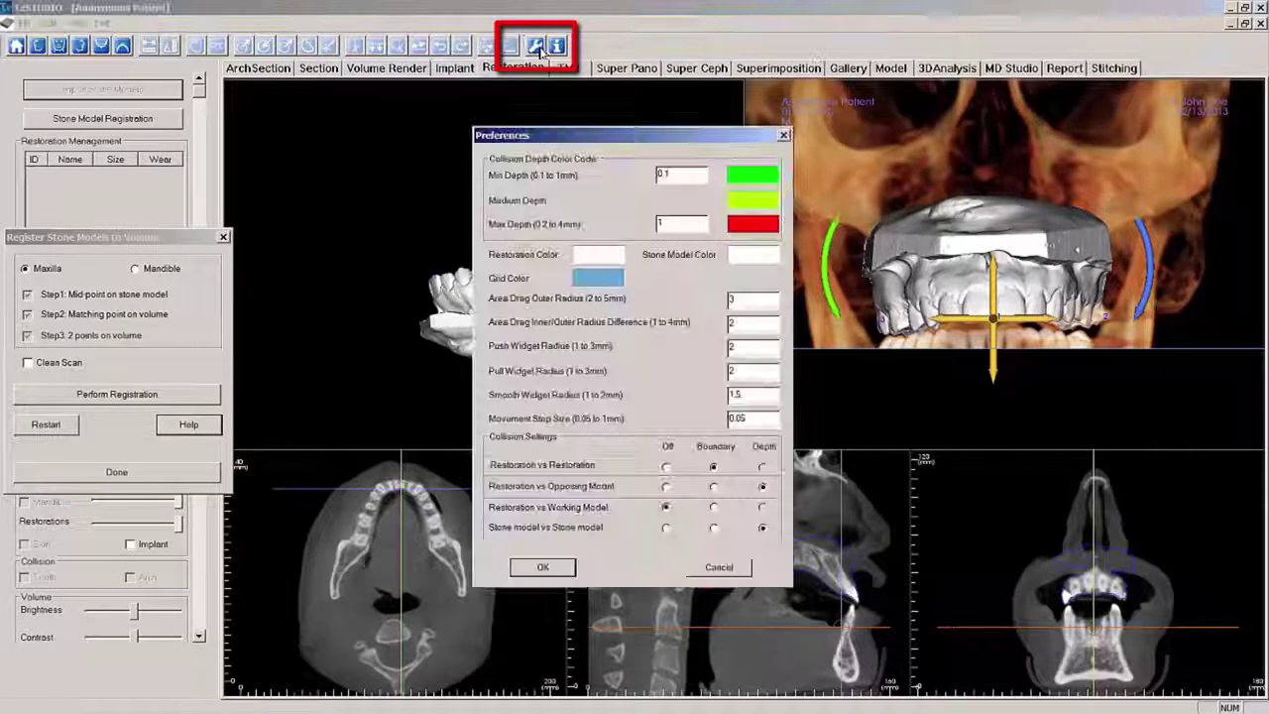
click(750, 261)
click(575, 288)
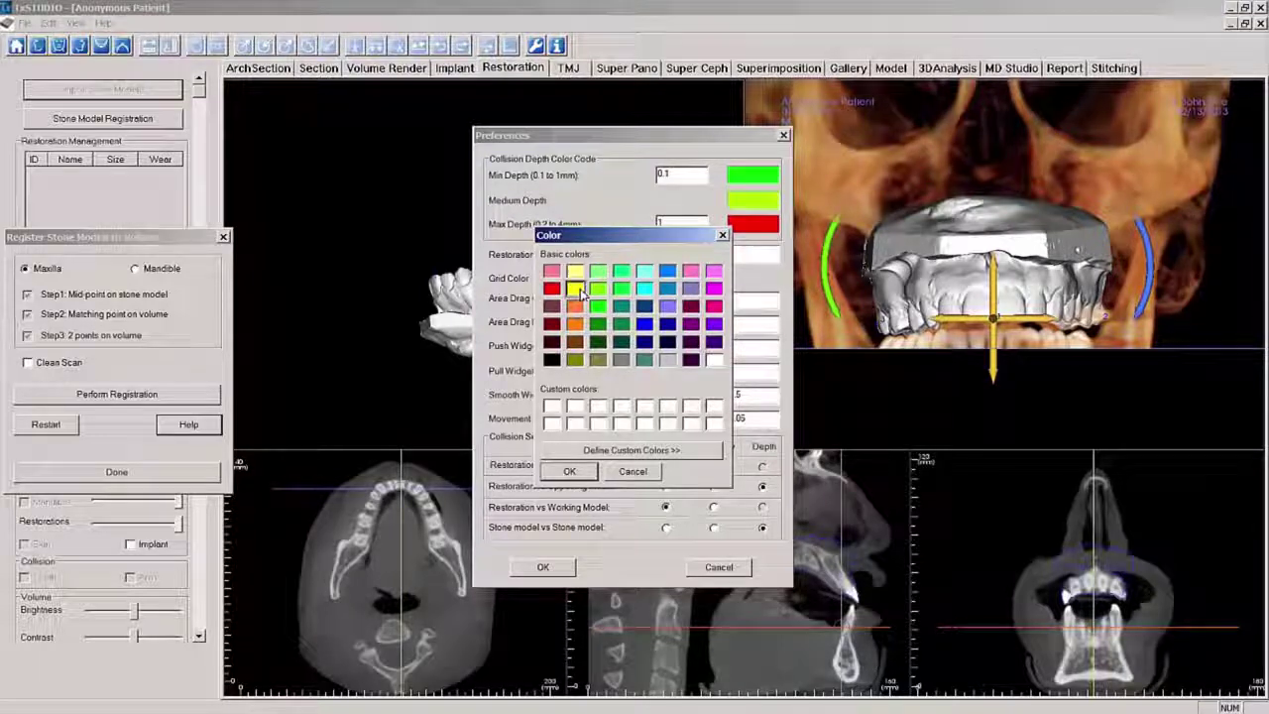
click(570, 472)
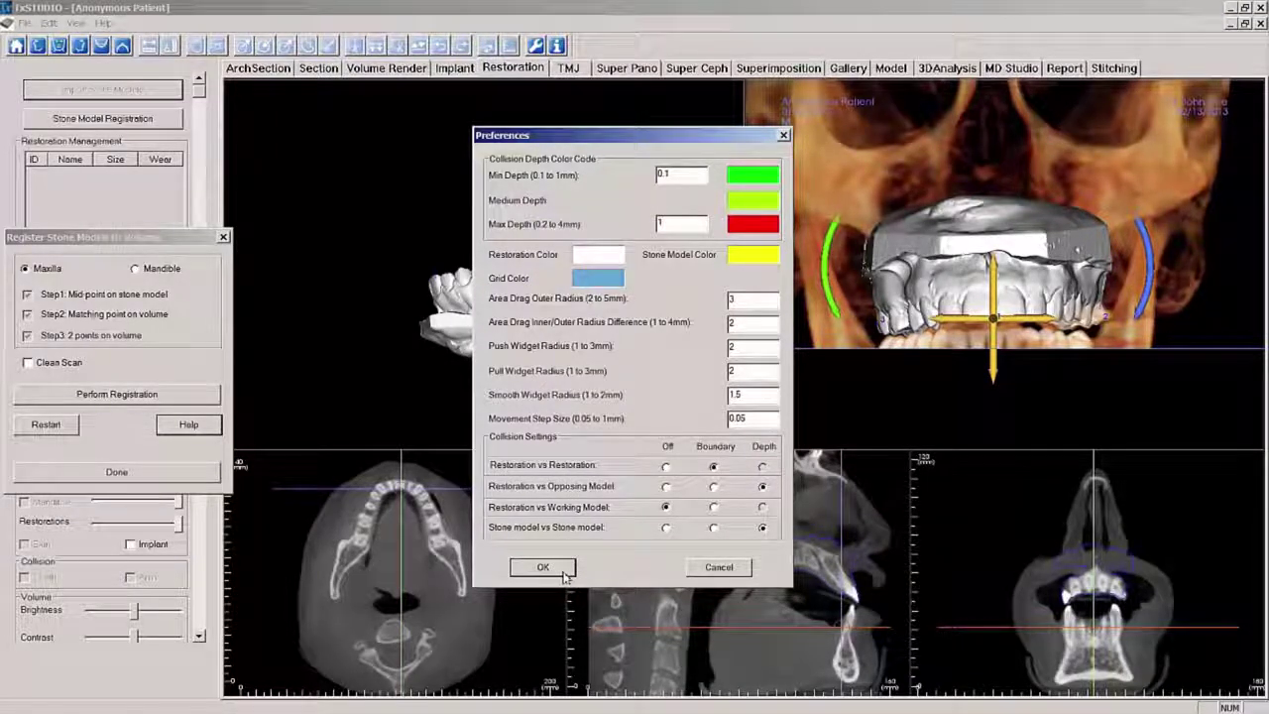
click(563, 567)
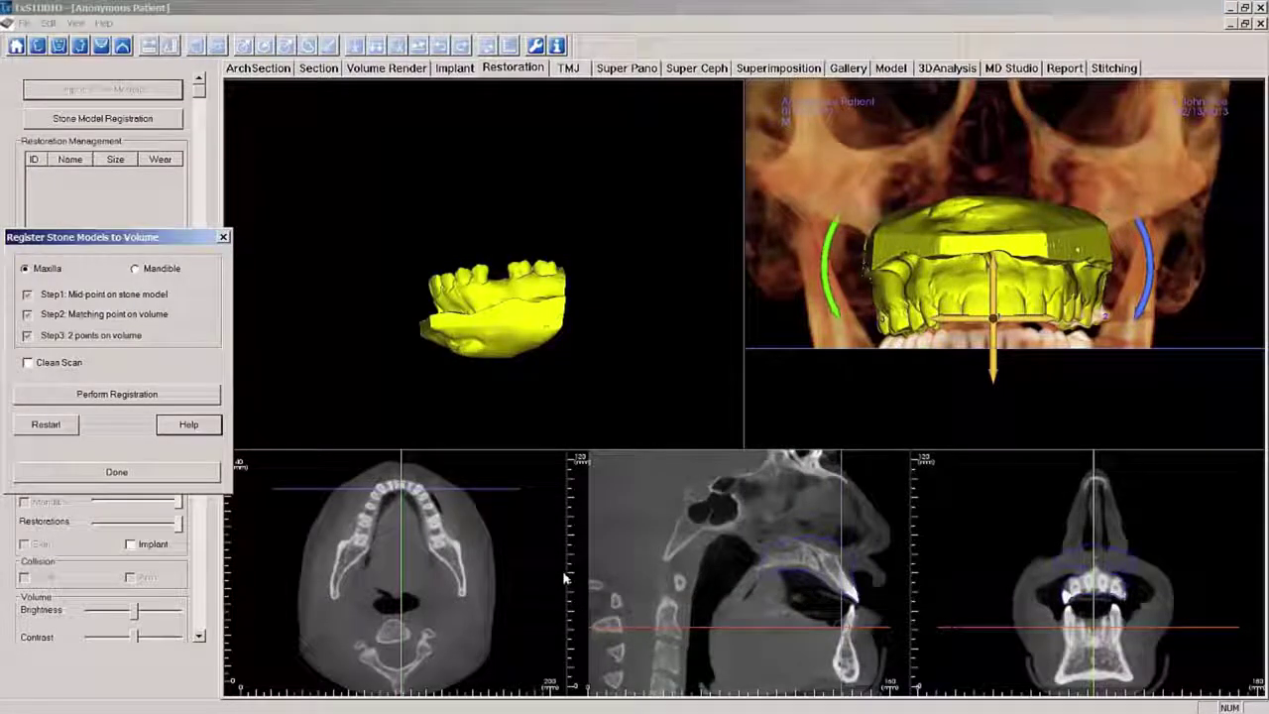
- Adjust the stone model's tilt in the right and left side views of the skull, and return to the front view
click(83, 47)
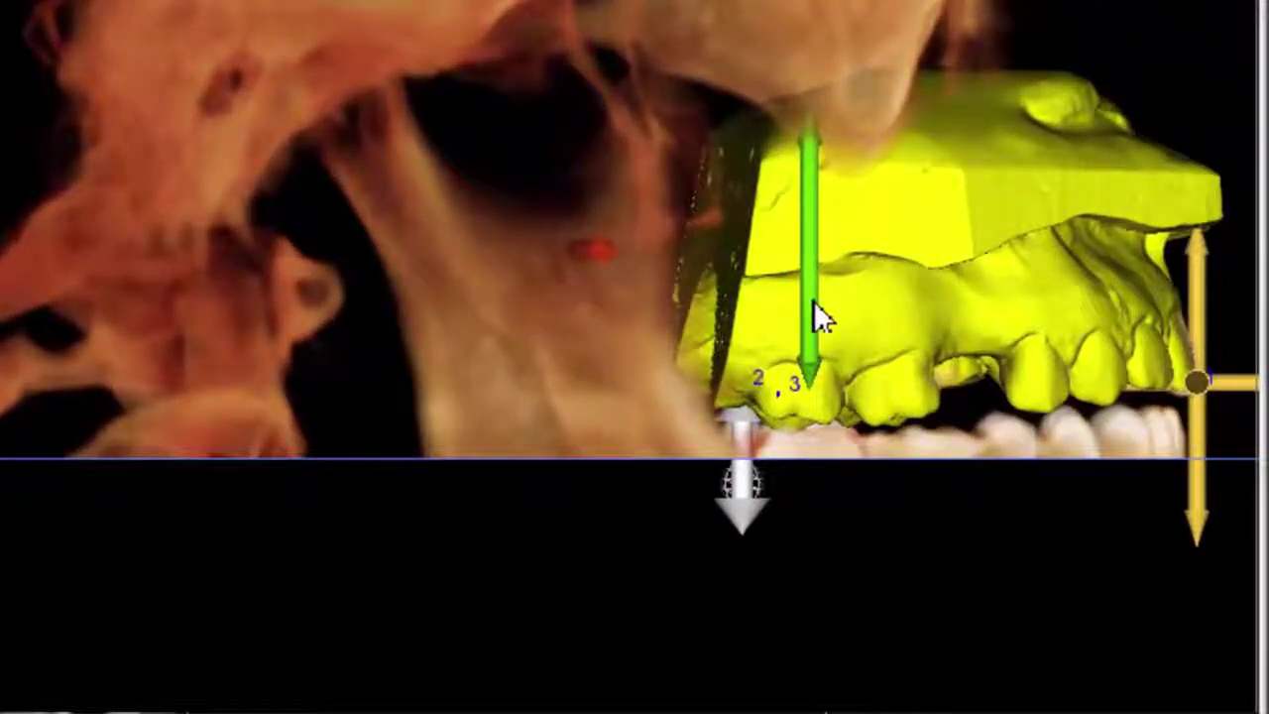
mouse_move(813, 301)
mouse_down()
mouse_move(813, 277)
mouse_move(819, 310)
mouse_up()
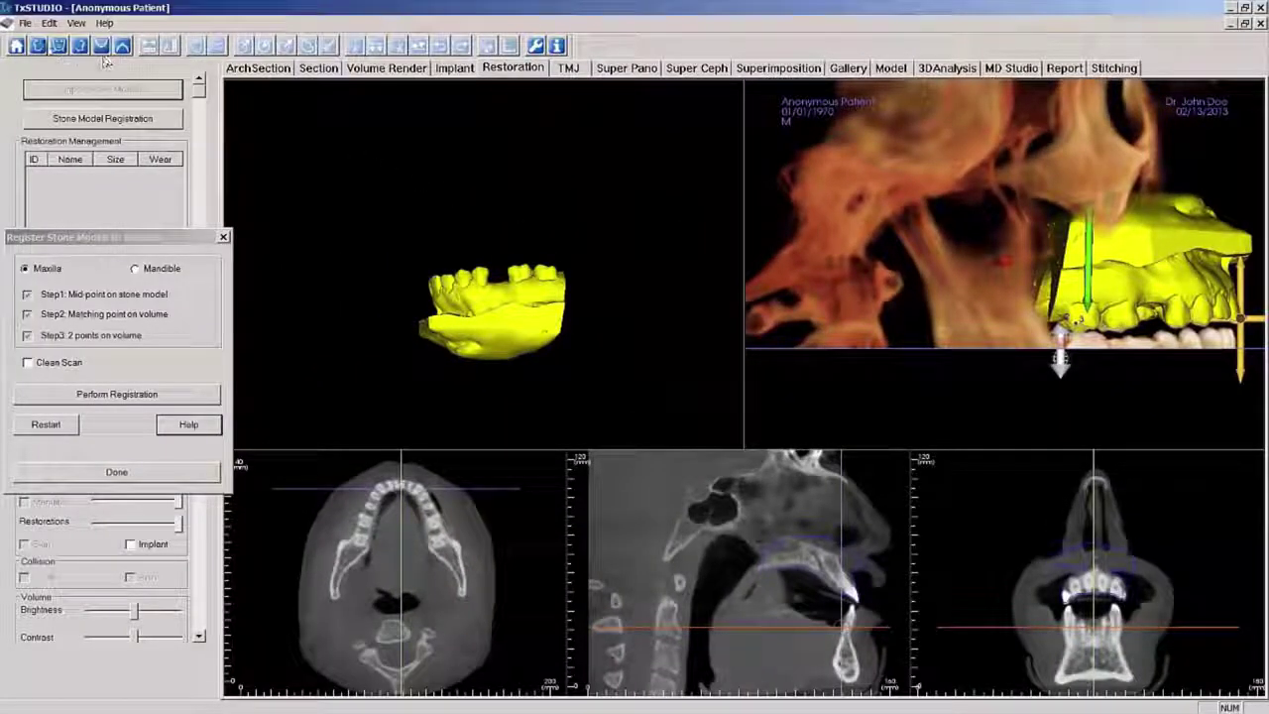
click(37, 46)
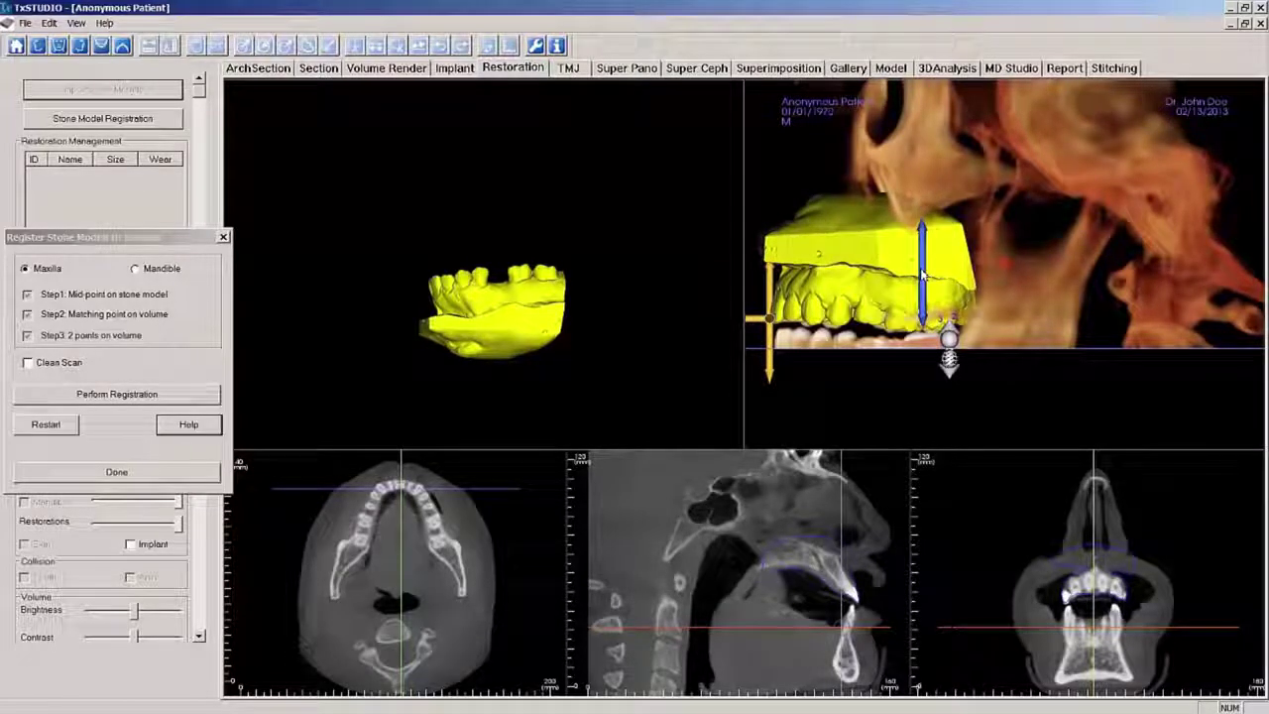
click(60, 46)
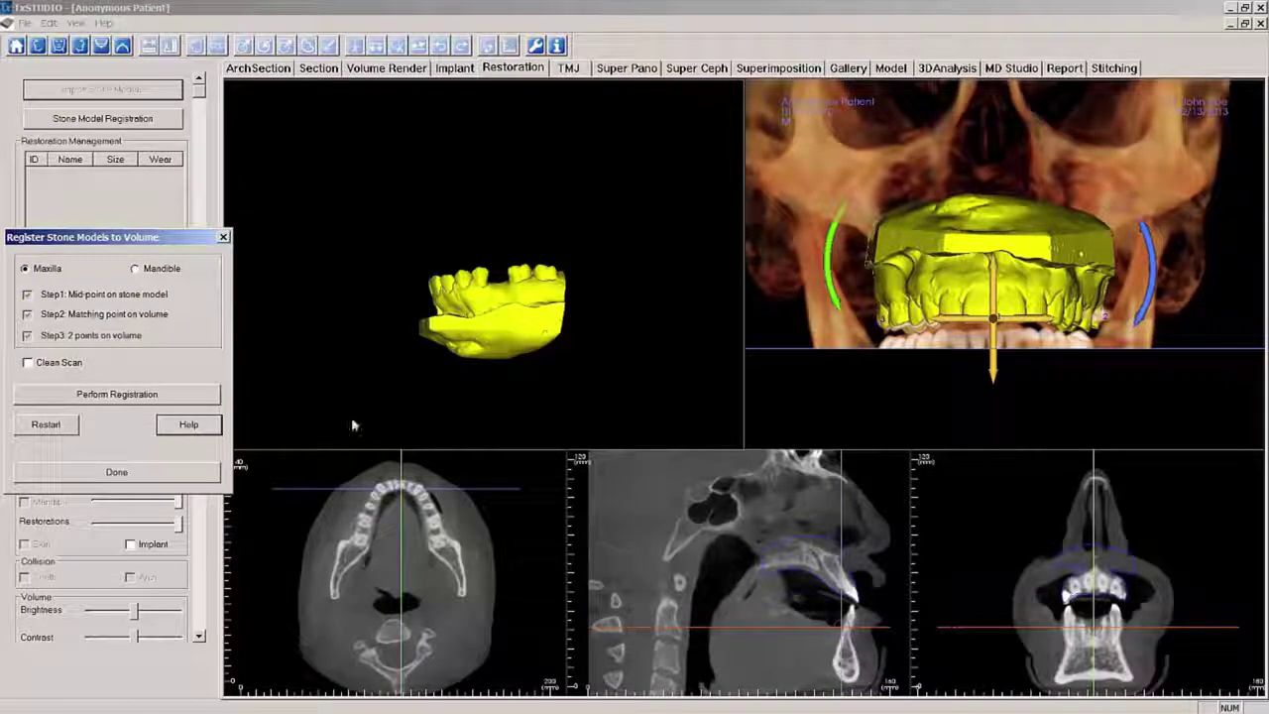
- Enlarge the axial, sagittal and coronal slice views and center them on the jaws and teeth
click(528, 677)
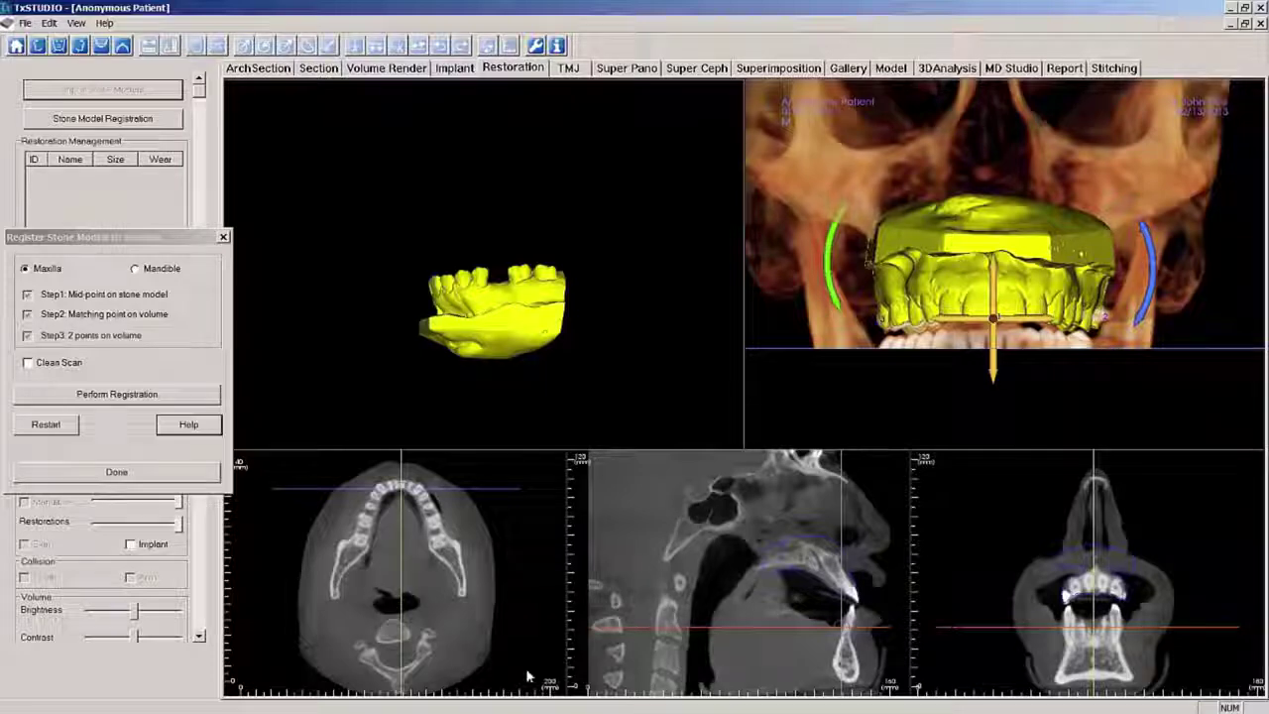
scroll(528, 677, up, 5)
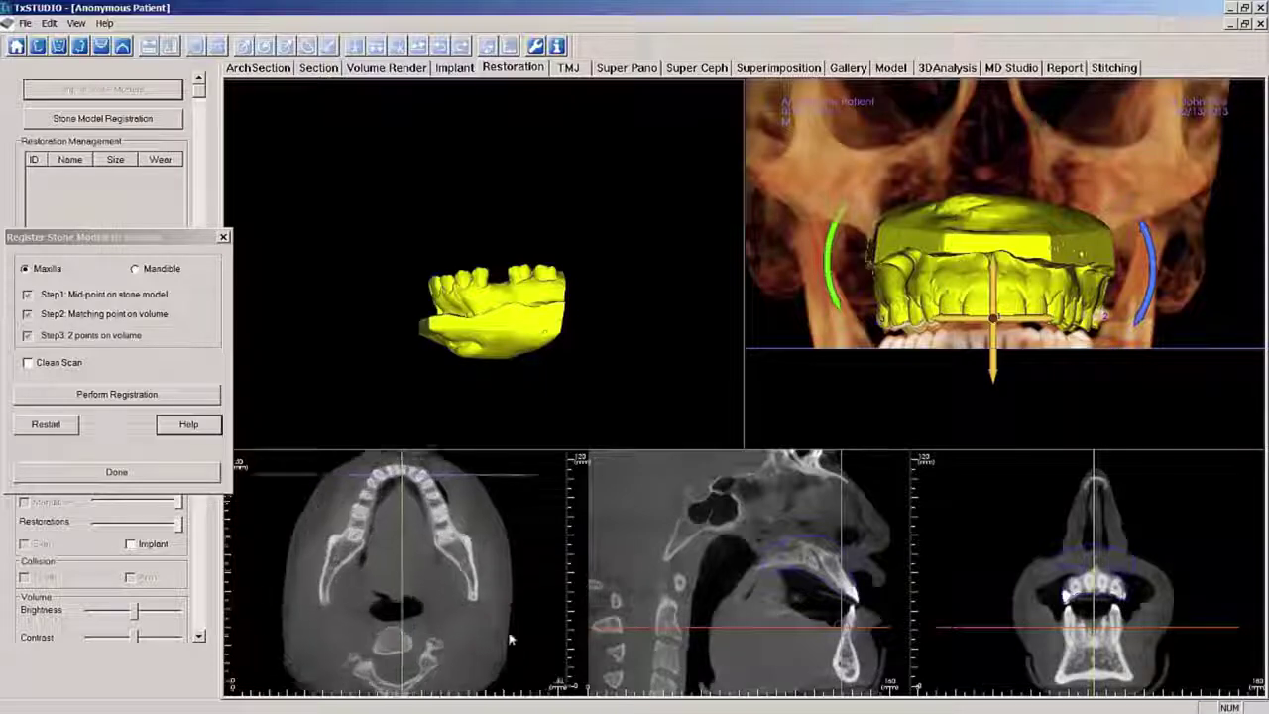
scroll(462, 604, down, 5)
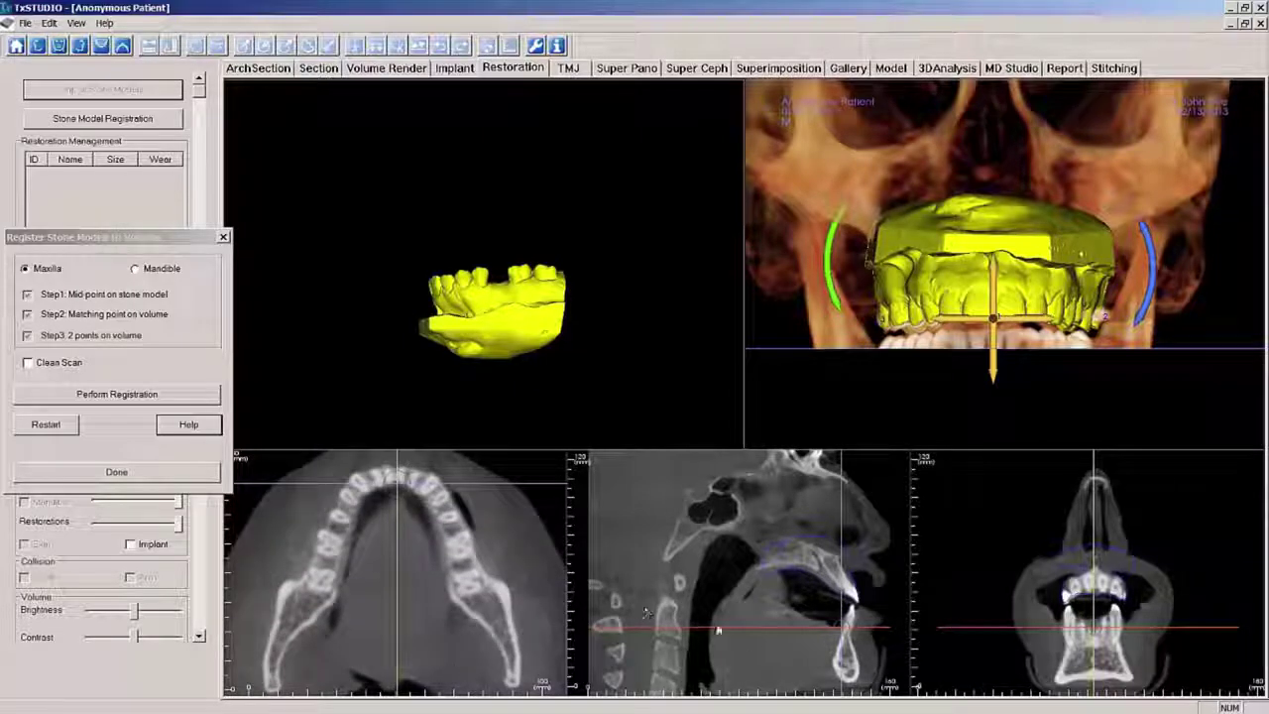
scroll(859, 674, up, 2)
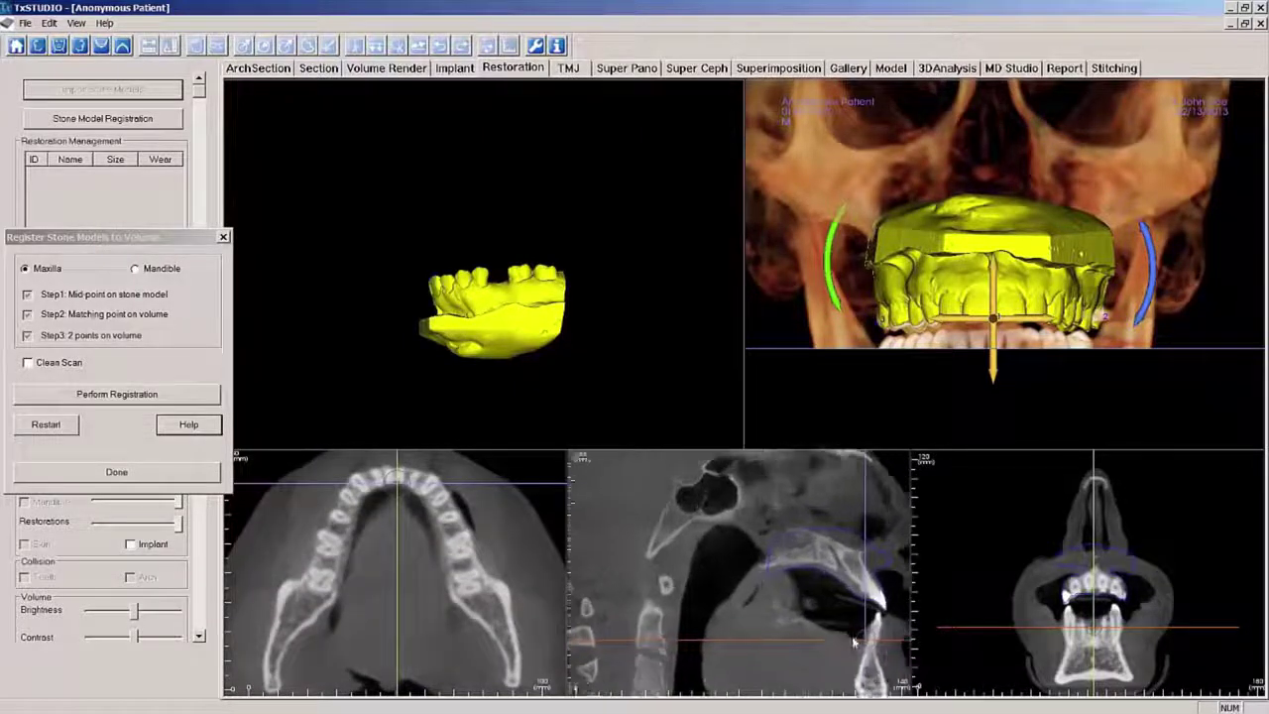
scroll(855, 645, up, 2)
scroll(723, 621, up, 1)
drag(723, 621, 661, 605)
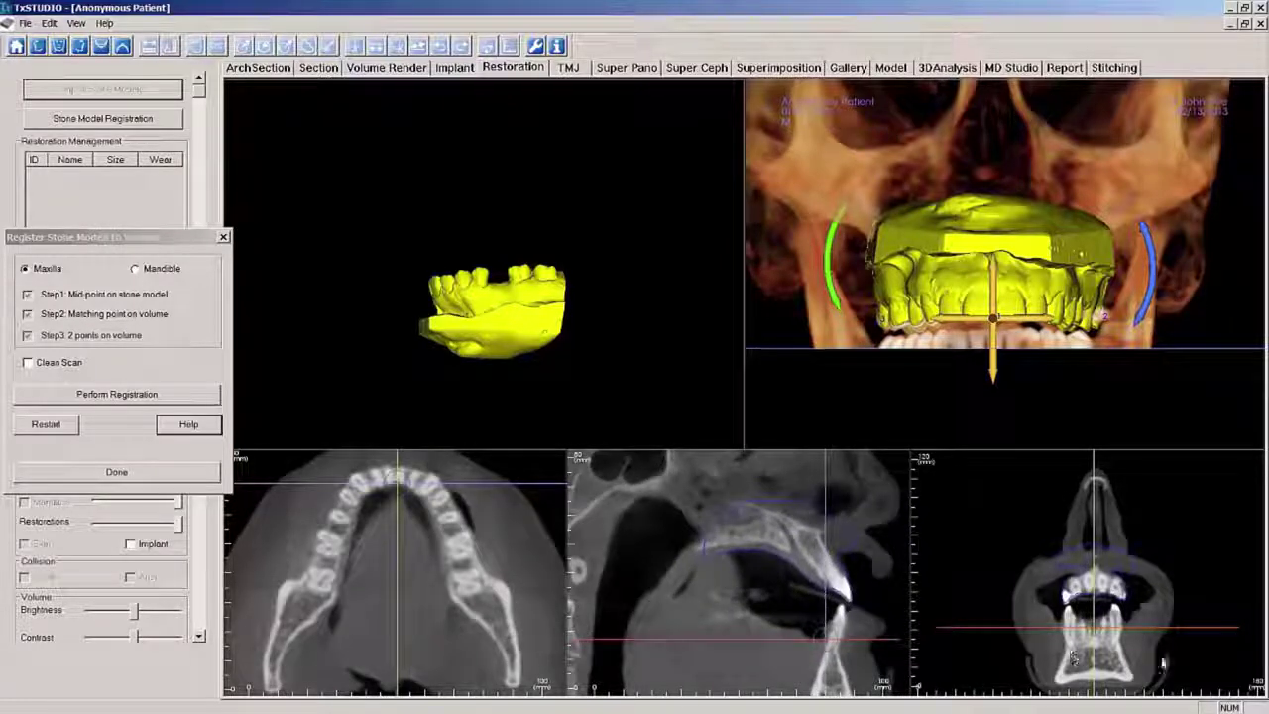
scroll(1135, 655, up, 2)
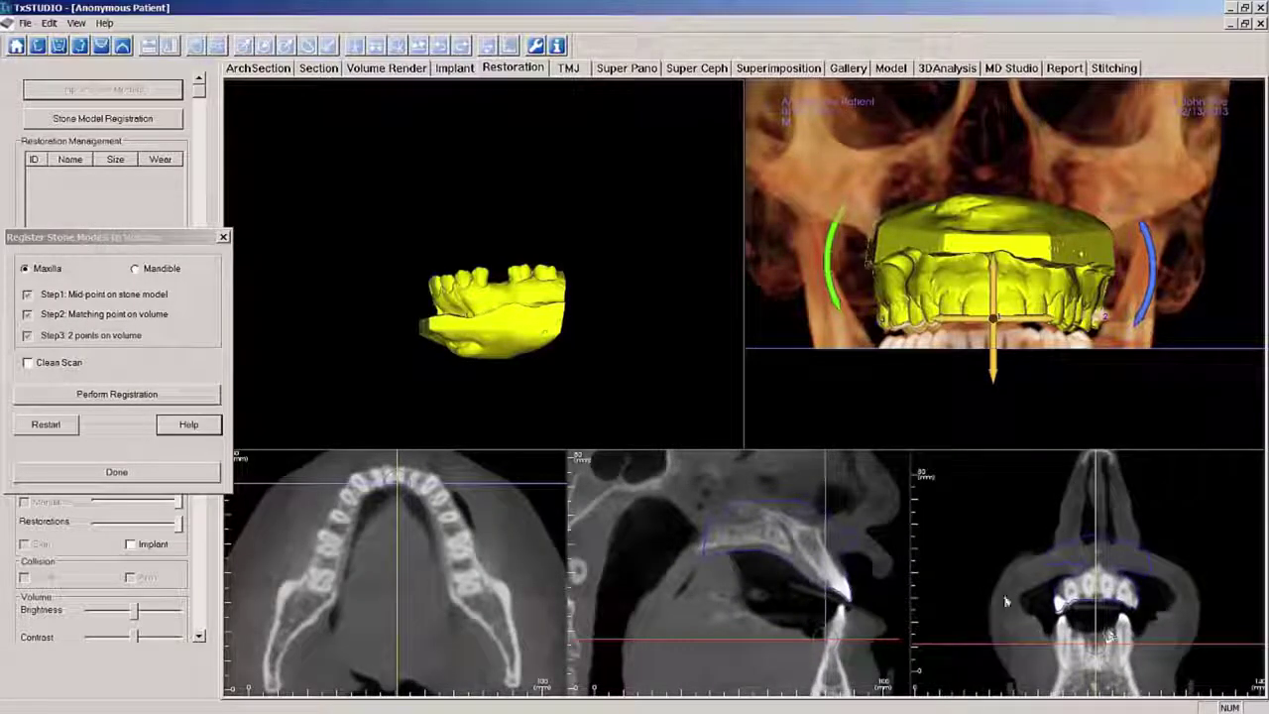
drag(962, 593, 923, 555)
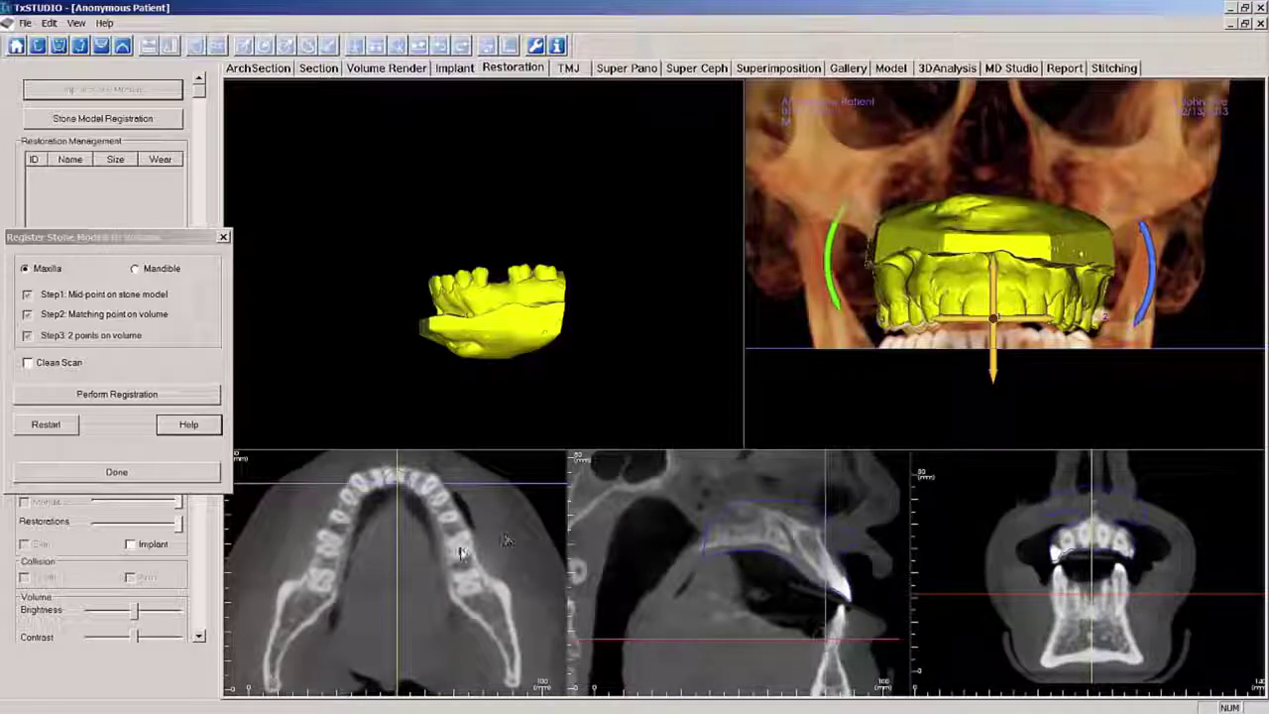
- Examine how the blue stone model outline fits the upper teeth through the axial, sagittal and coronal slices
scroll(453, 561, down, 5)
scroll(446, 567, up, 6)
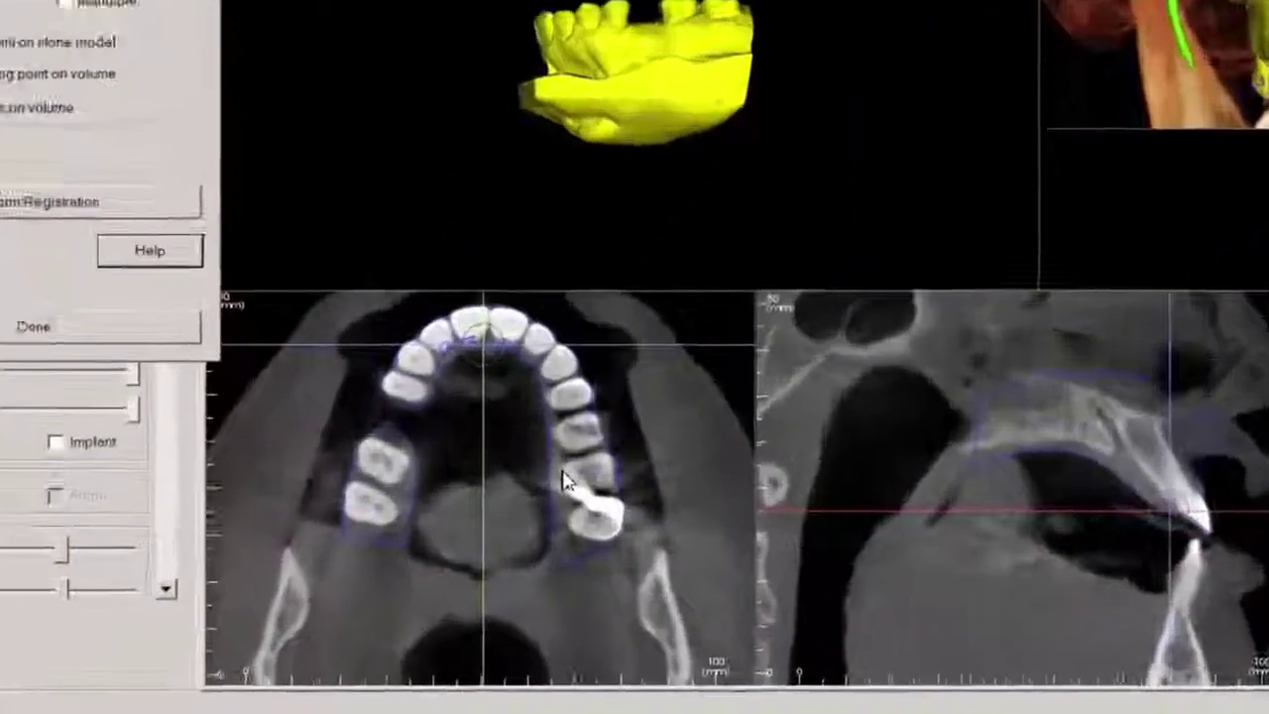
scroll(737, 333, up, 3)
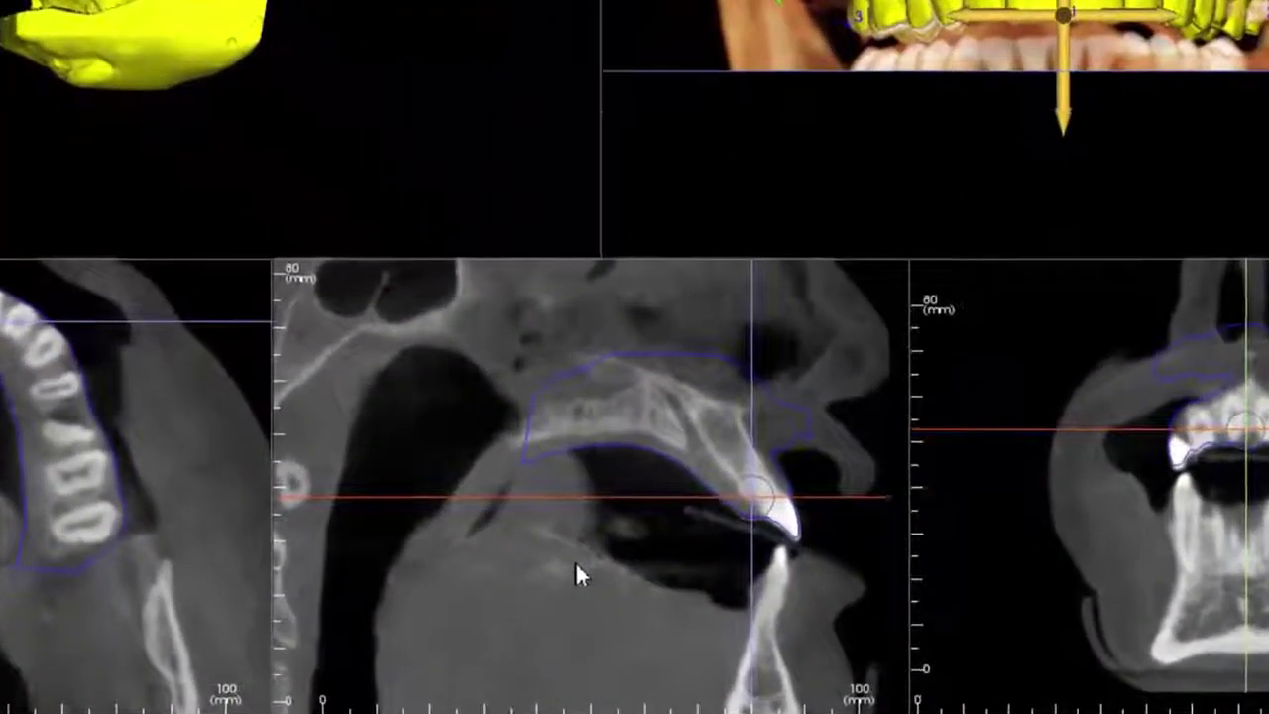
scroll(576, 566, down, 3)
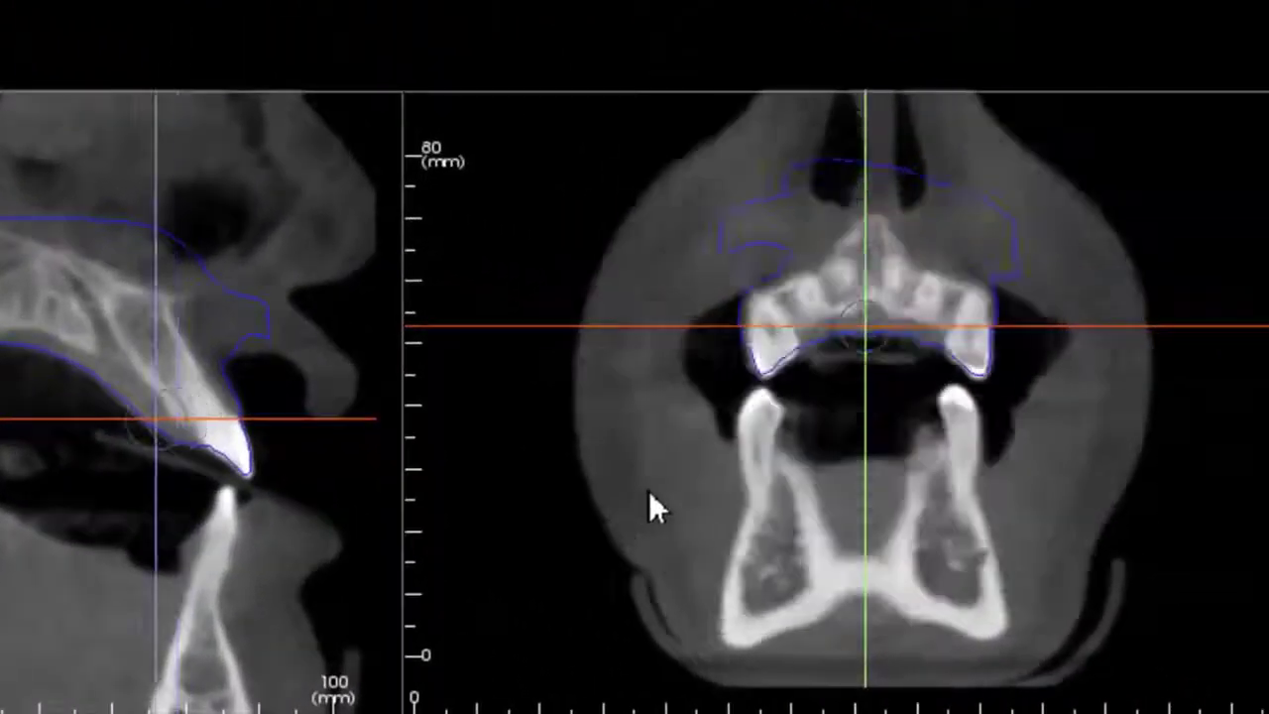
scroll(650, 495, down, 5)
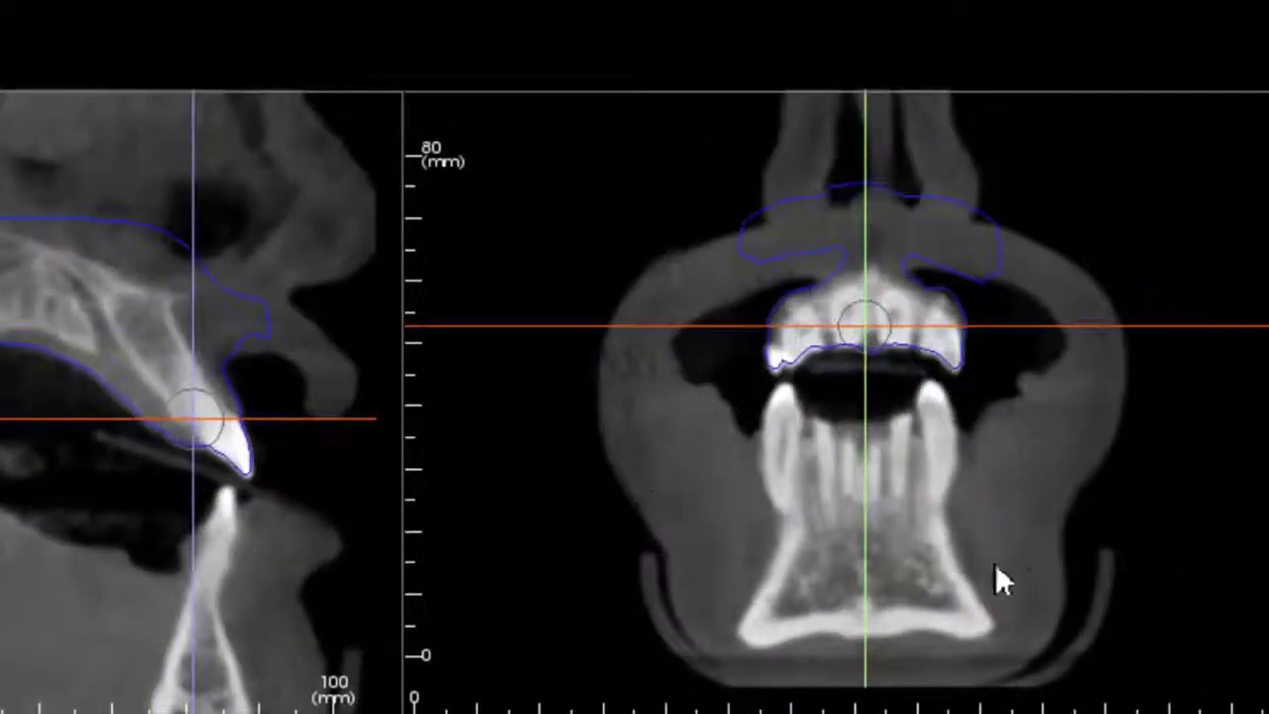
- Check the model outline against the upper front teeth in an enlarged coronal view and finish the maxilla registration
right_drag(1121, 577, 1021, 392)
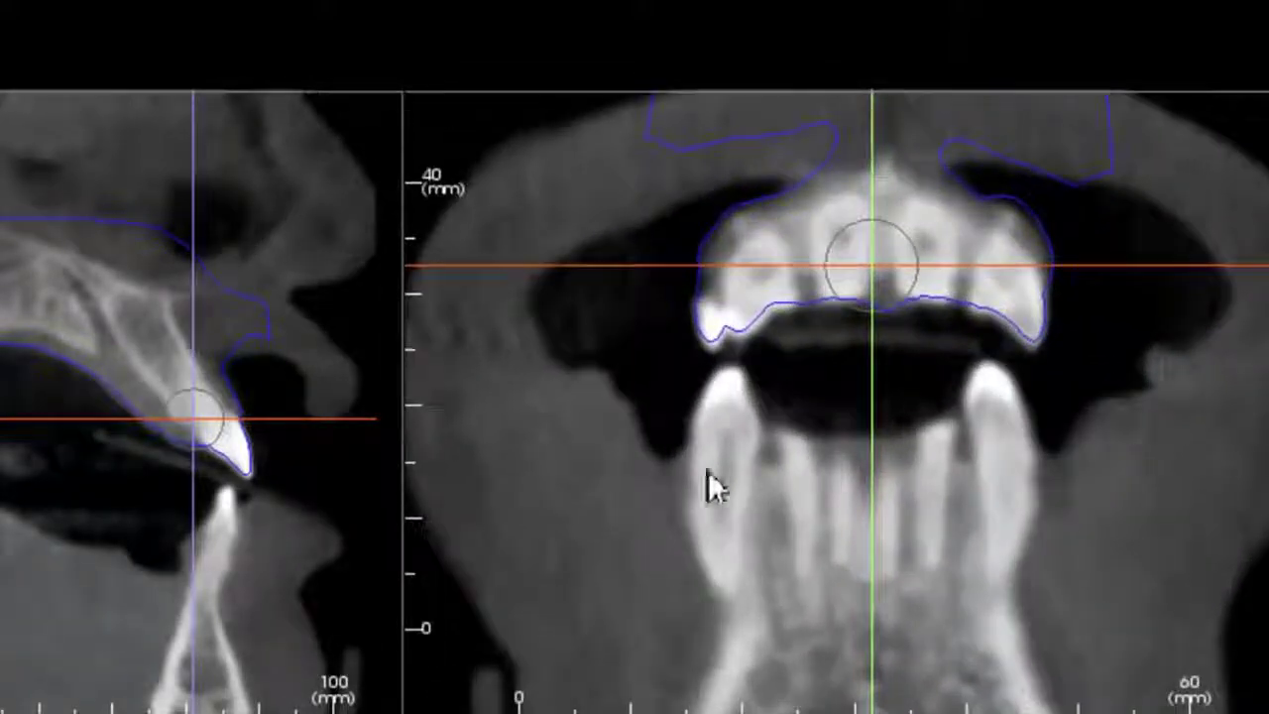
scroll(641, 472, up, 2)
scroll(640, 472, up, 1)
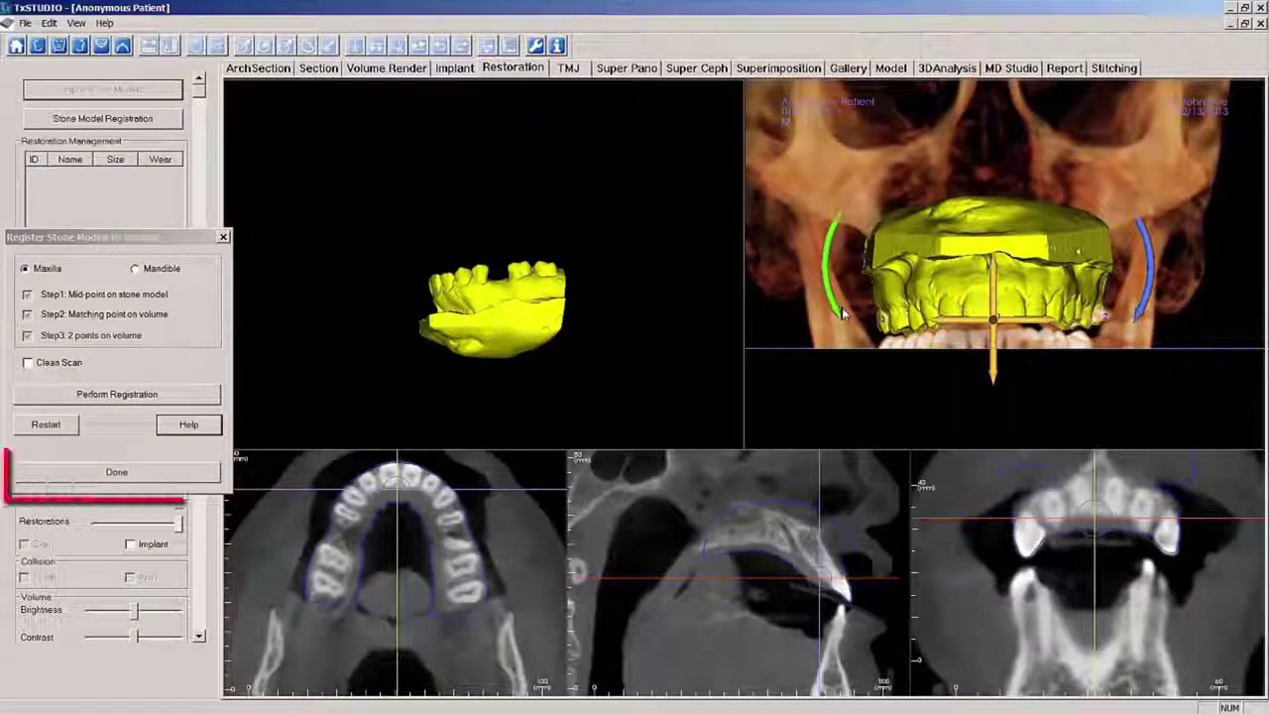
click(152, 479)
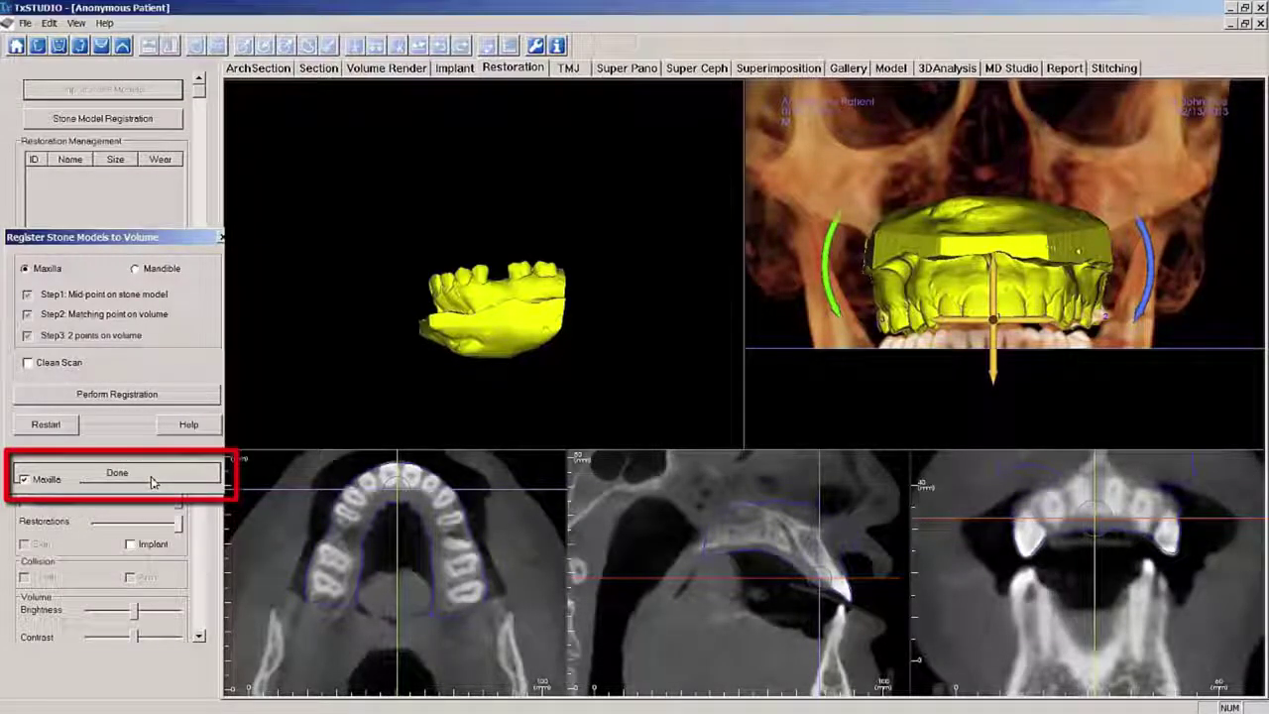